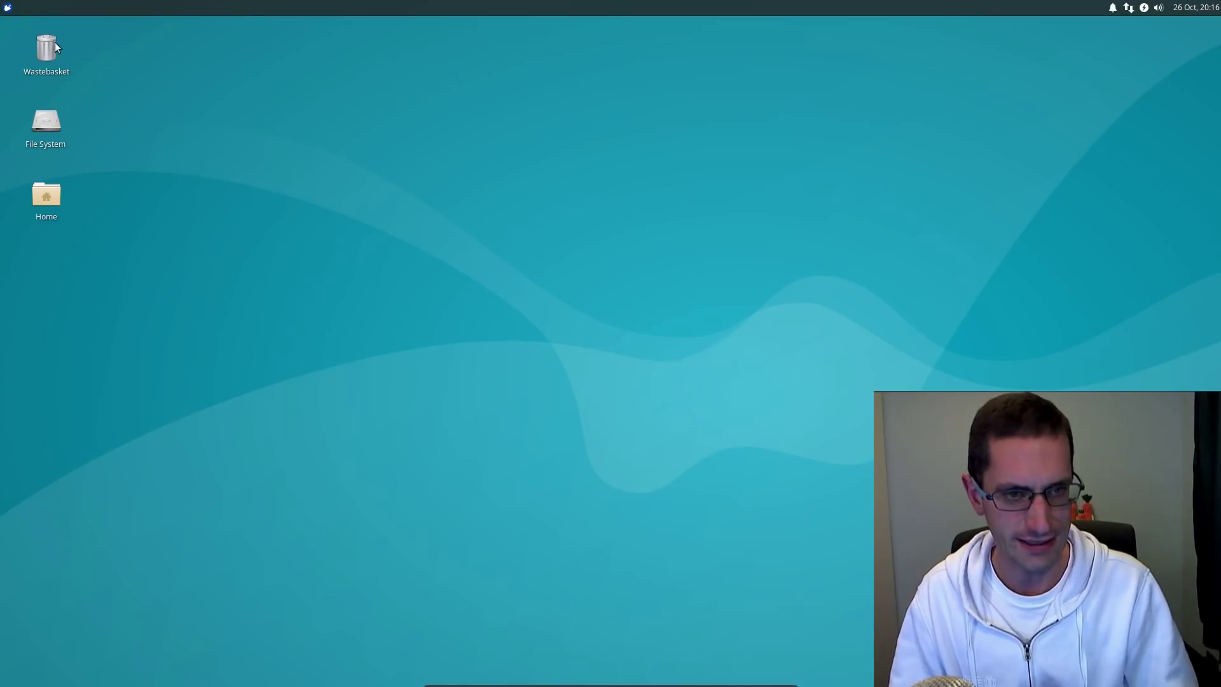
Step: Open the Whisker Menu to show favourites like Web Browser, File Manager and Terminal Emulator
click(8, 7)
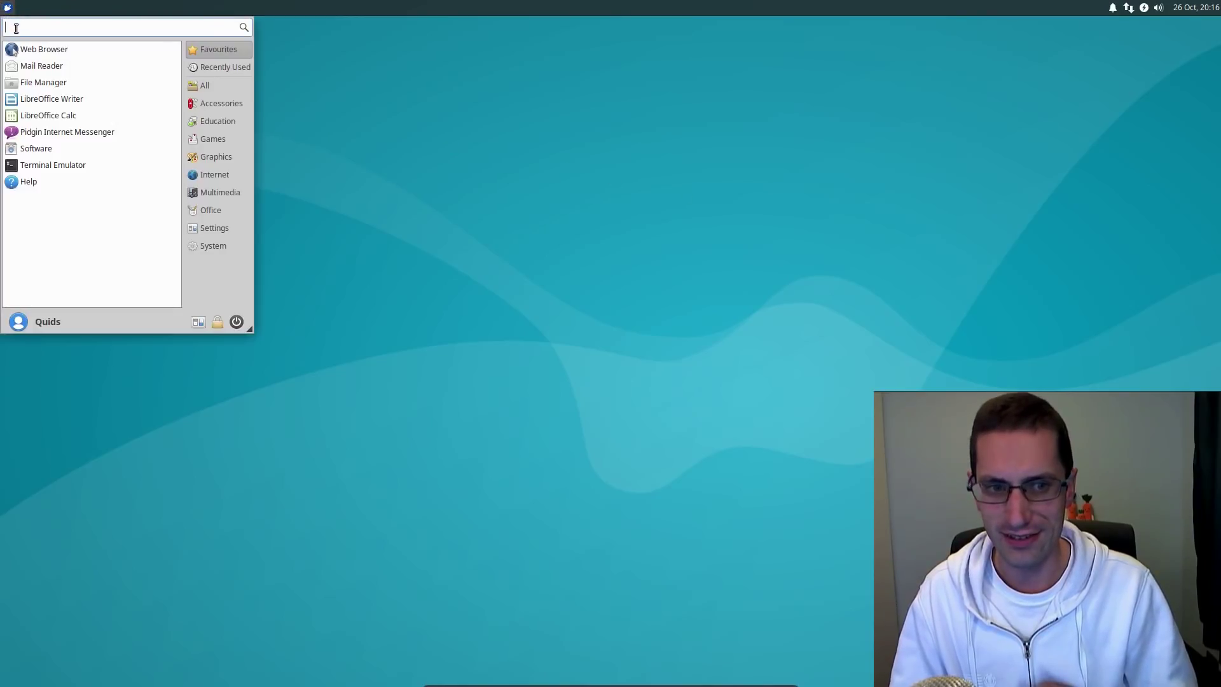
Step: Launch the terminal and run uname -a to show kernel 4.18.0-10-generic
click(68, 166)
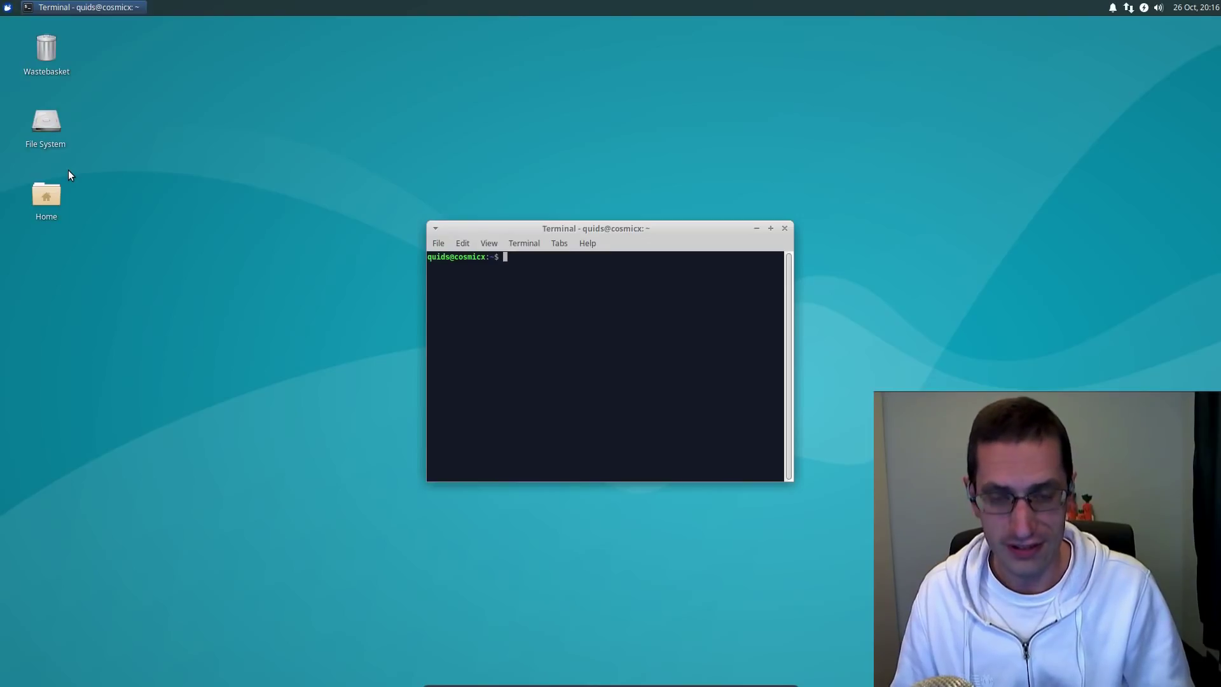
text(uname -a)
key(Return)
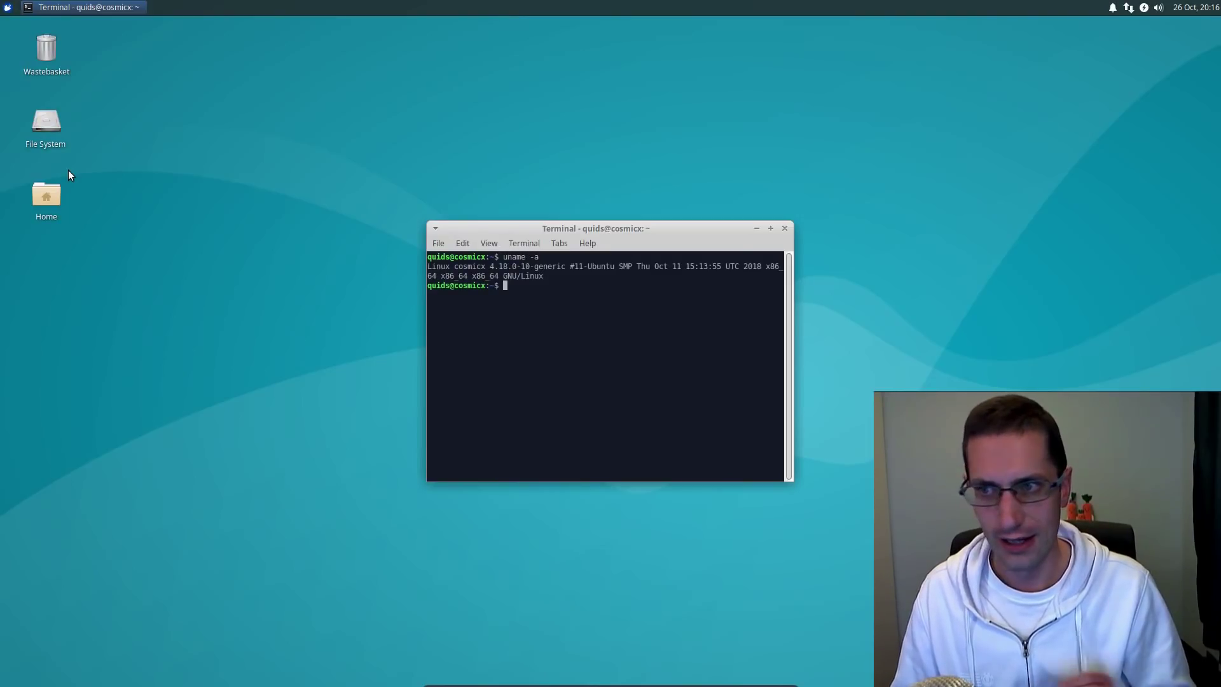
Step: Run free -m twice to show memory and swap usage, 7975 MB total
text(free -m)
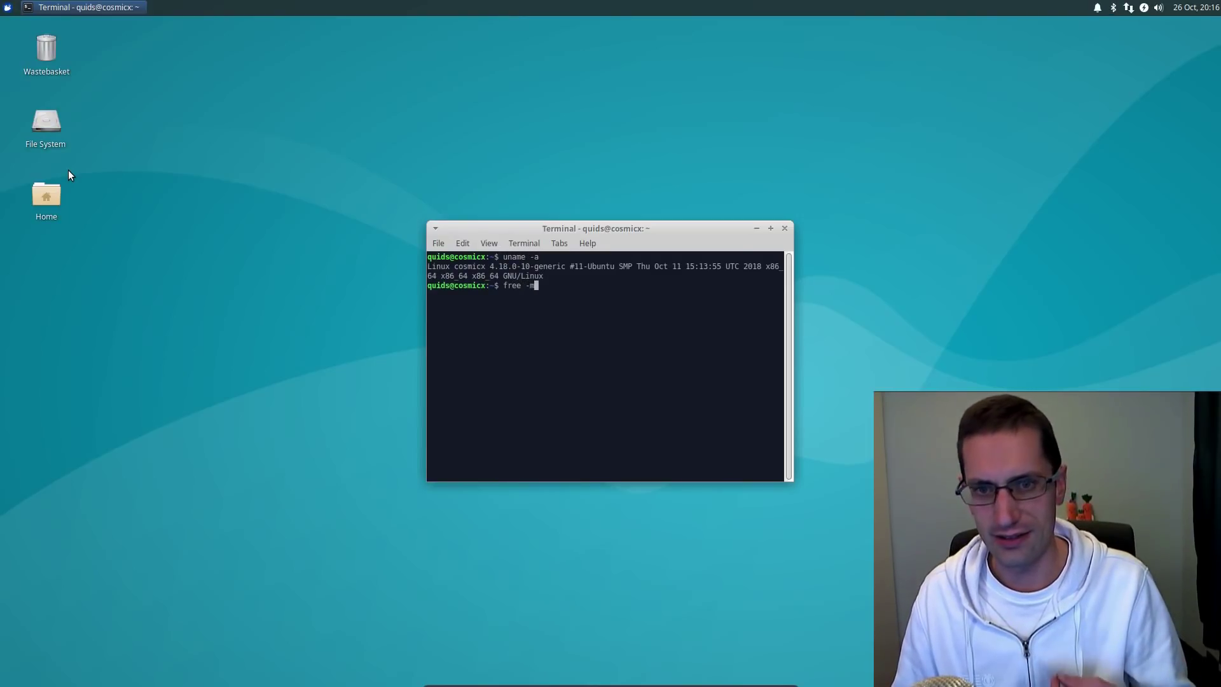
key(Return)
key(Up)
key(Return)
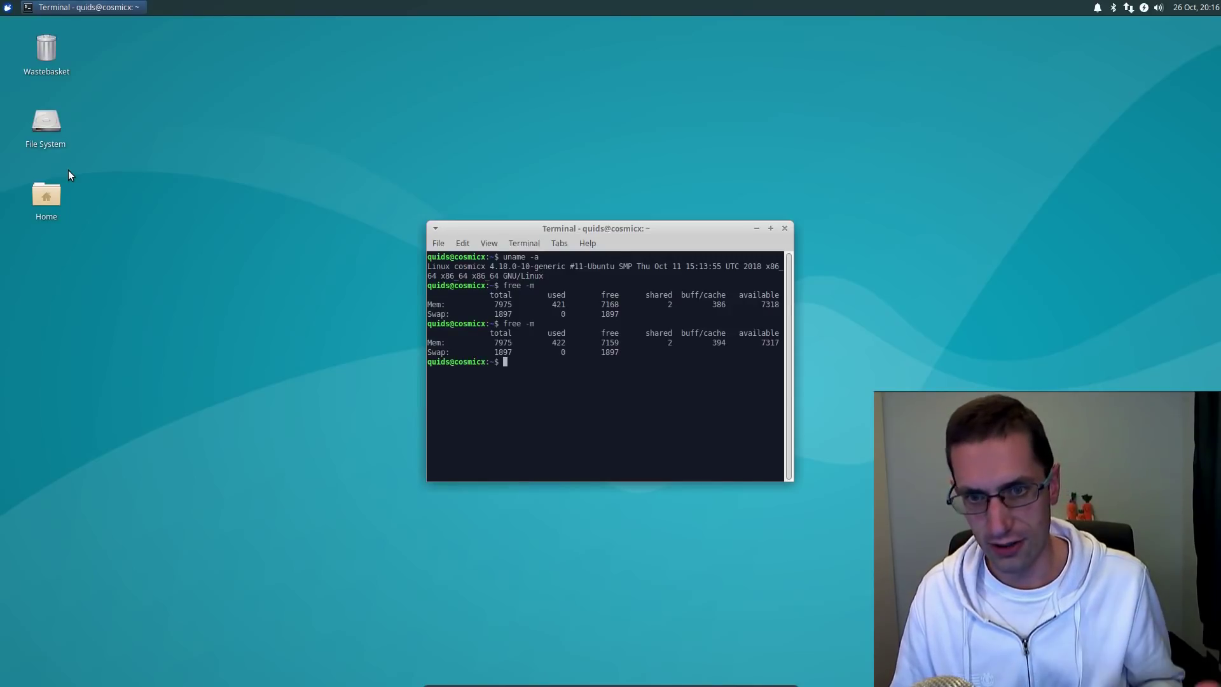
Step: Open the home folder /home/quids/ in Thunar from the desktop icon, then show the applications menu
mouse_move(44, 197)
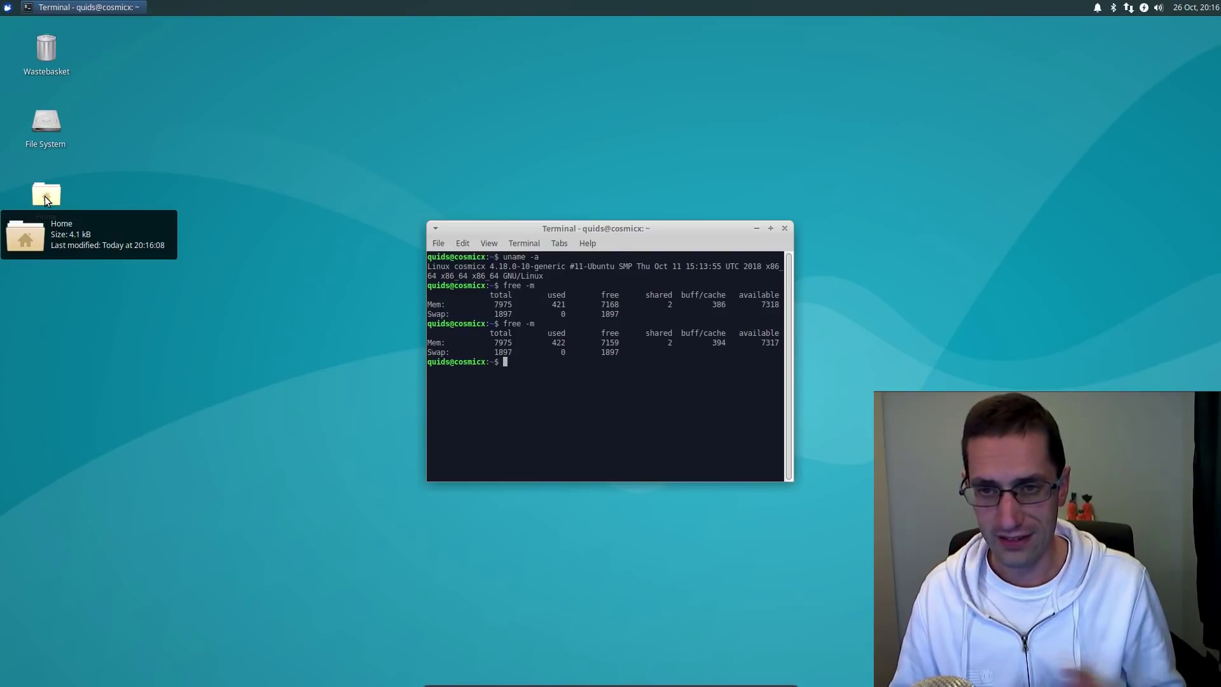
double_click(45, 196)
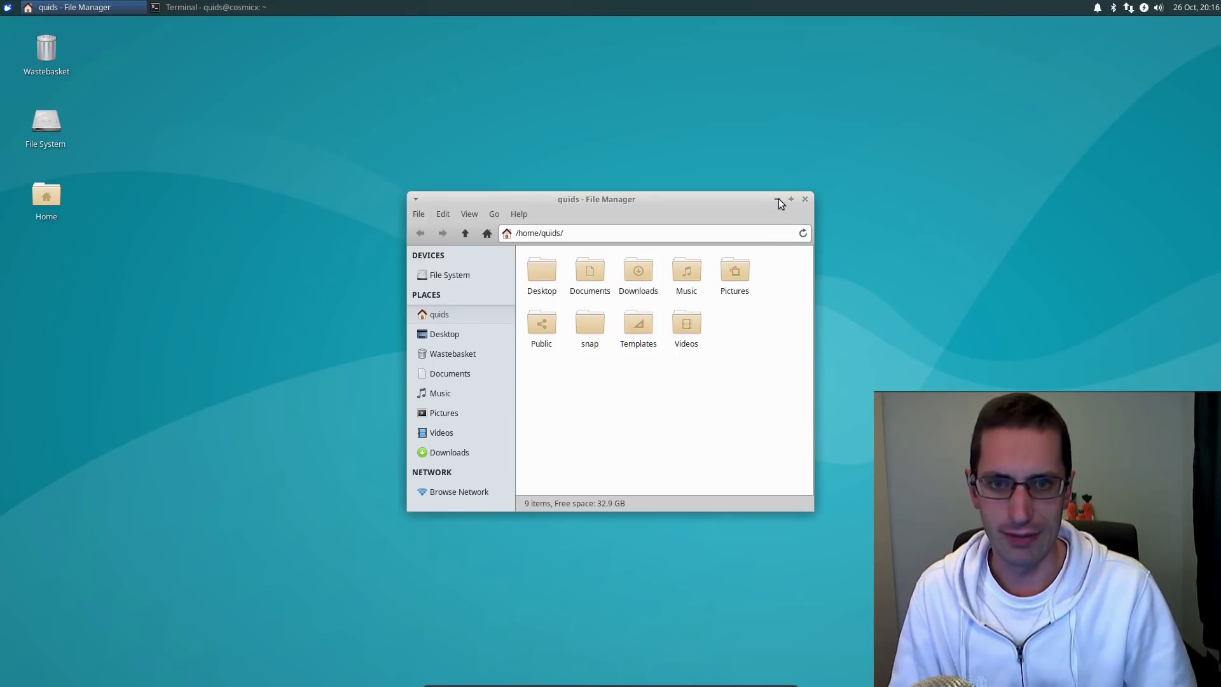
click(7, 7)
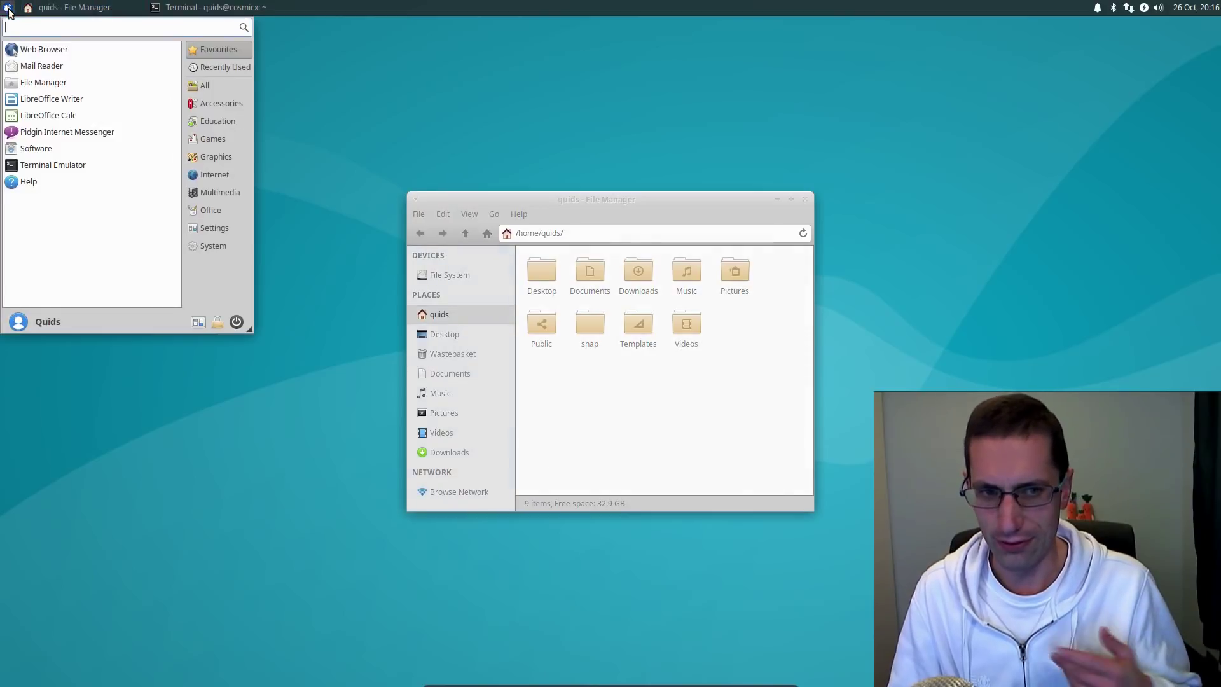
Step: Start a blank Writer document and confirm LibreOffice version 6.1.2.1 in the About box
click(90, 99)
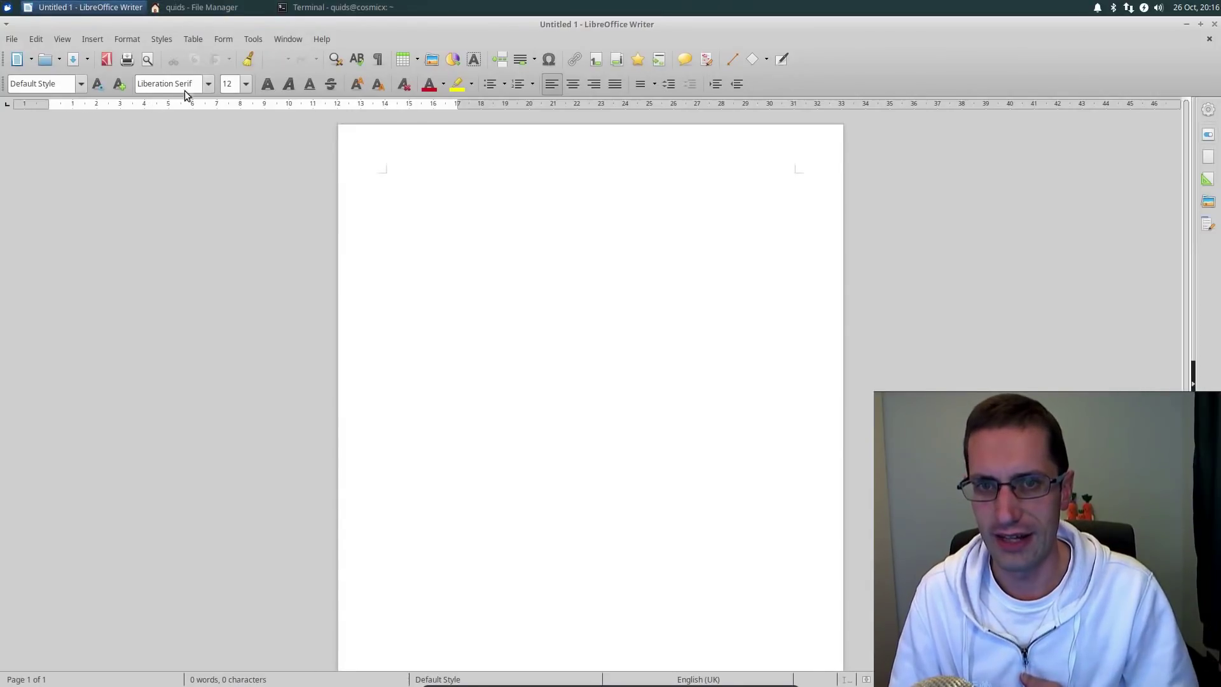
click(320, 41)
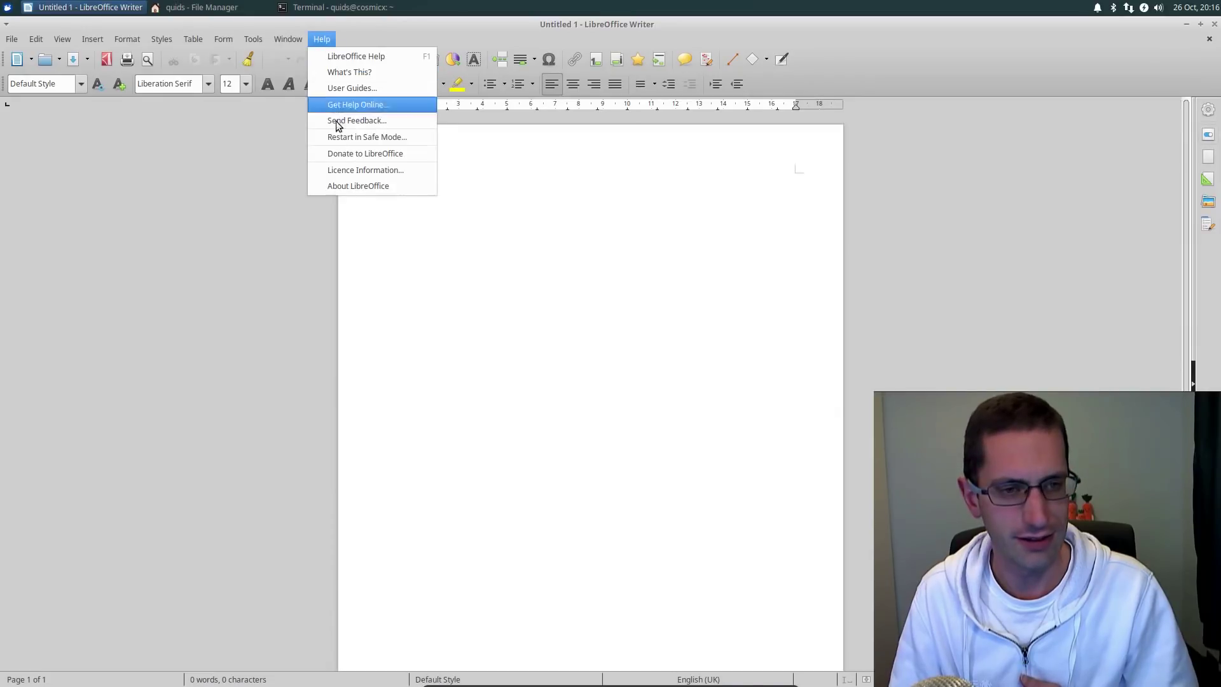
click(358, 187)
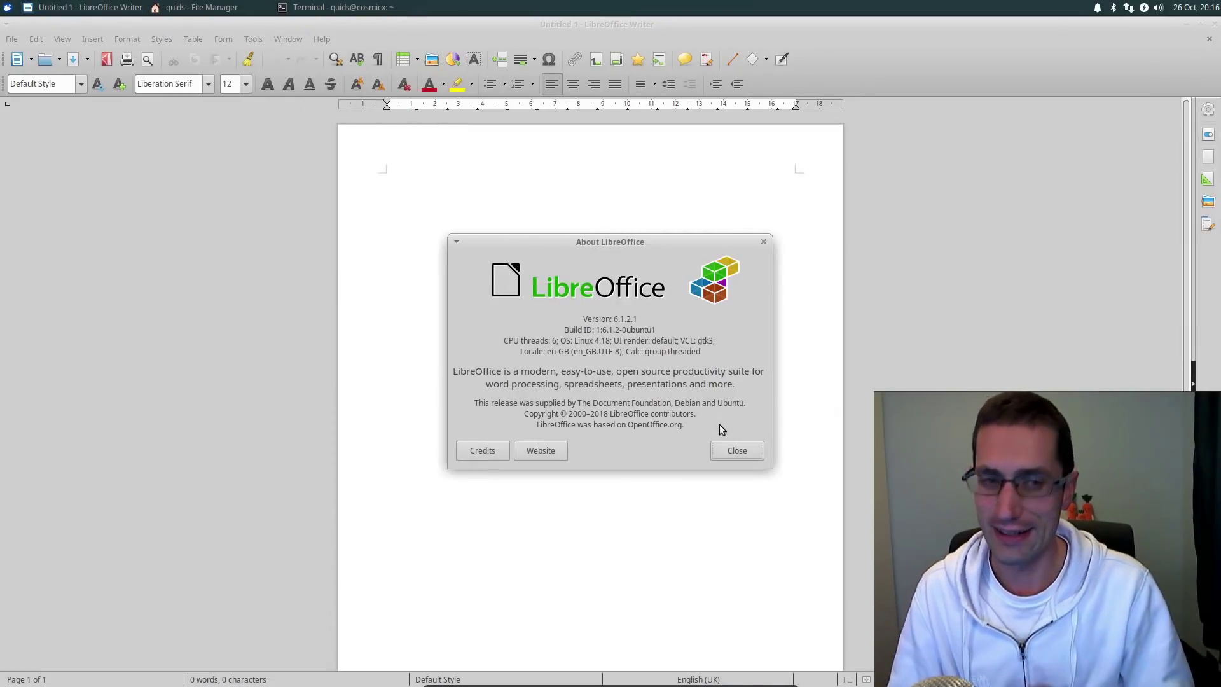
click(737, 450)
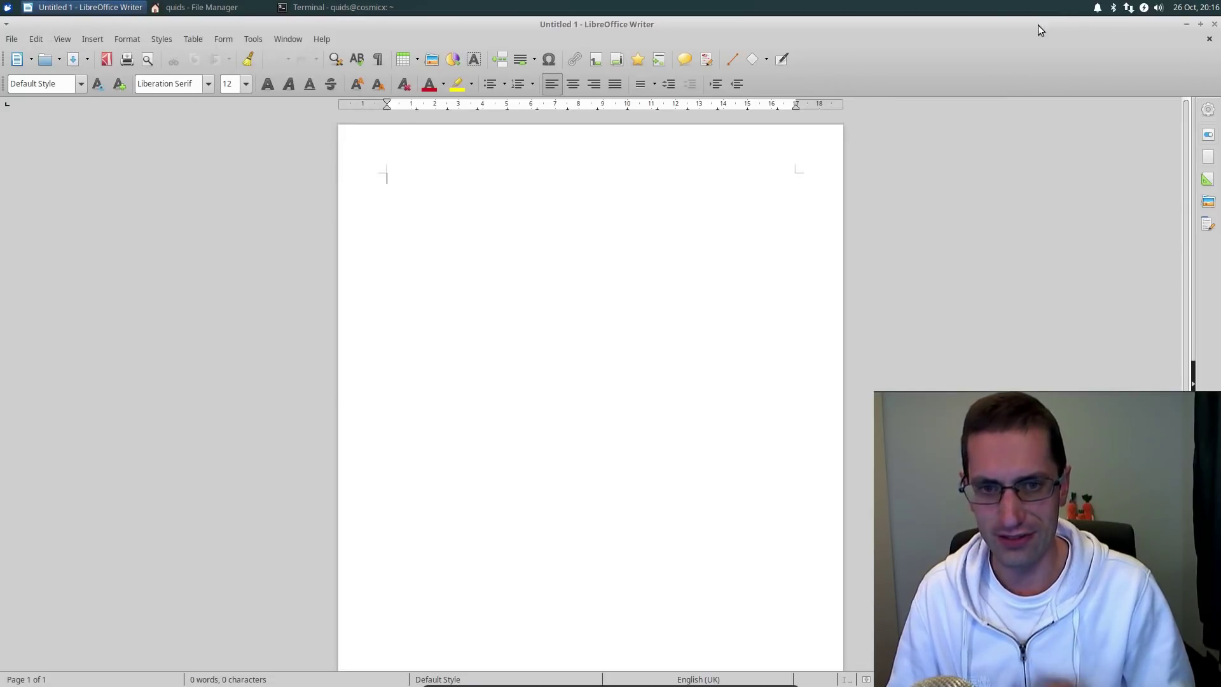
Step: Close Writer and place the home folder window on the left beside the terminal
click(1215, 25)
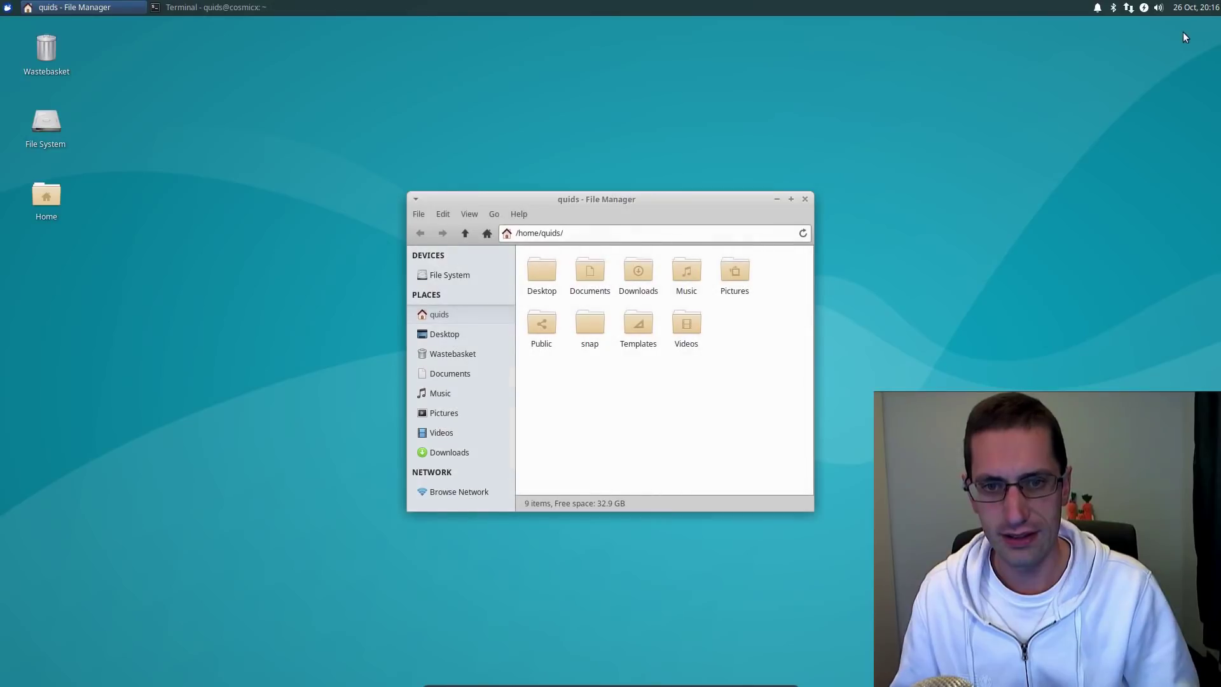
click(9, 7)
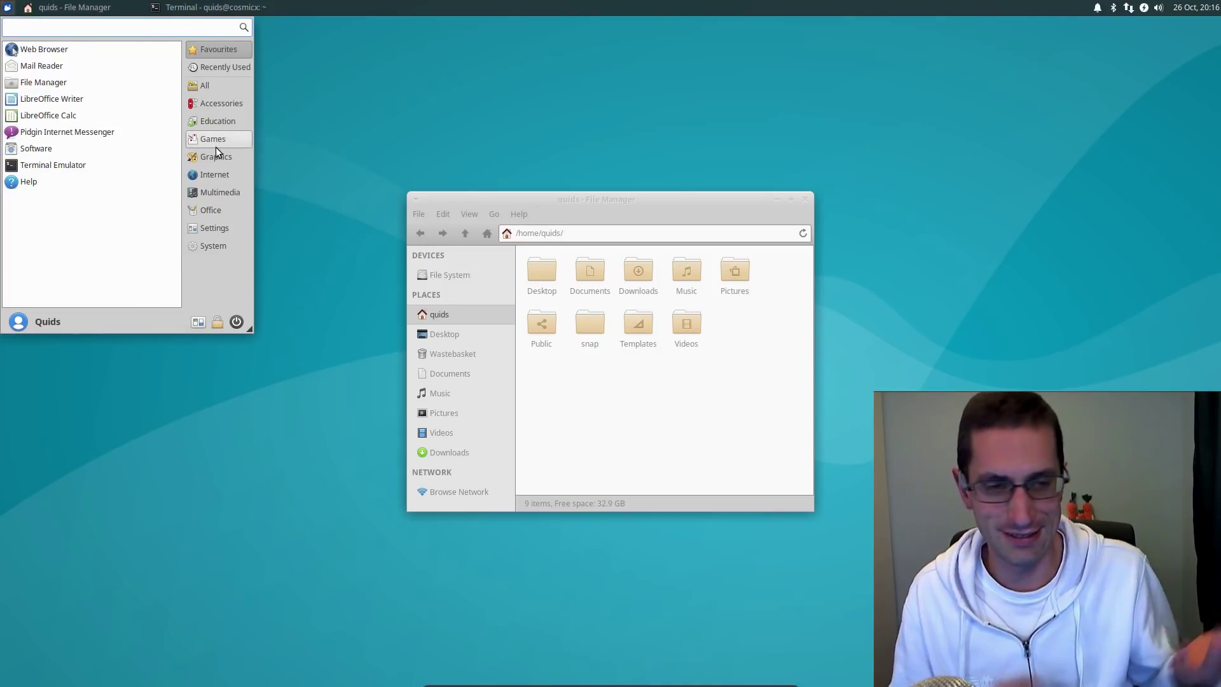
click(353, 154)
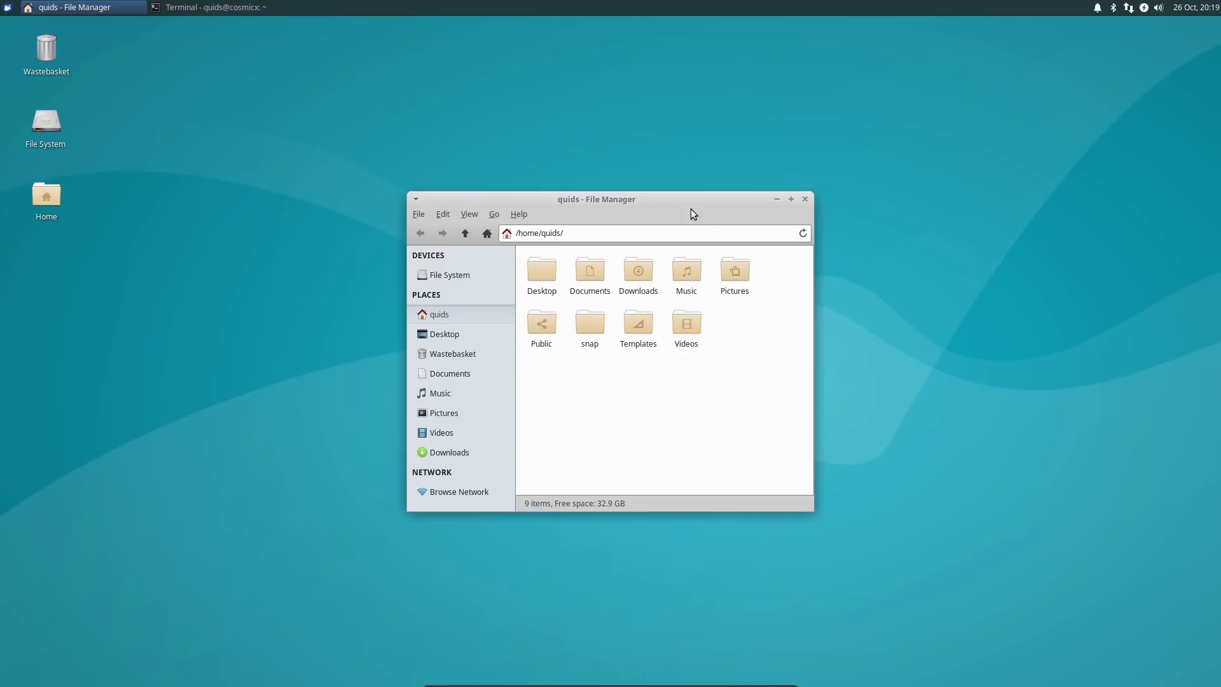
drag(689, 198, 297, 204)
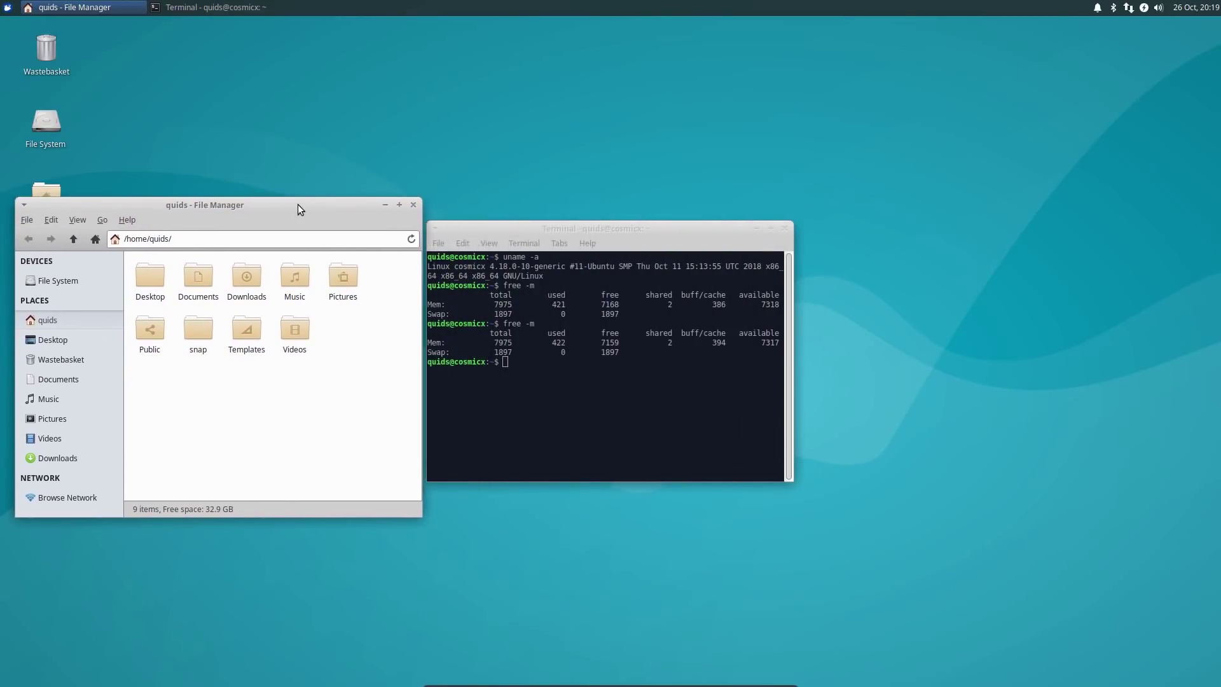
key(alt+Tab)
key(alt+Tab)
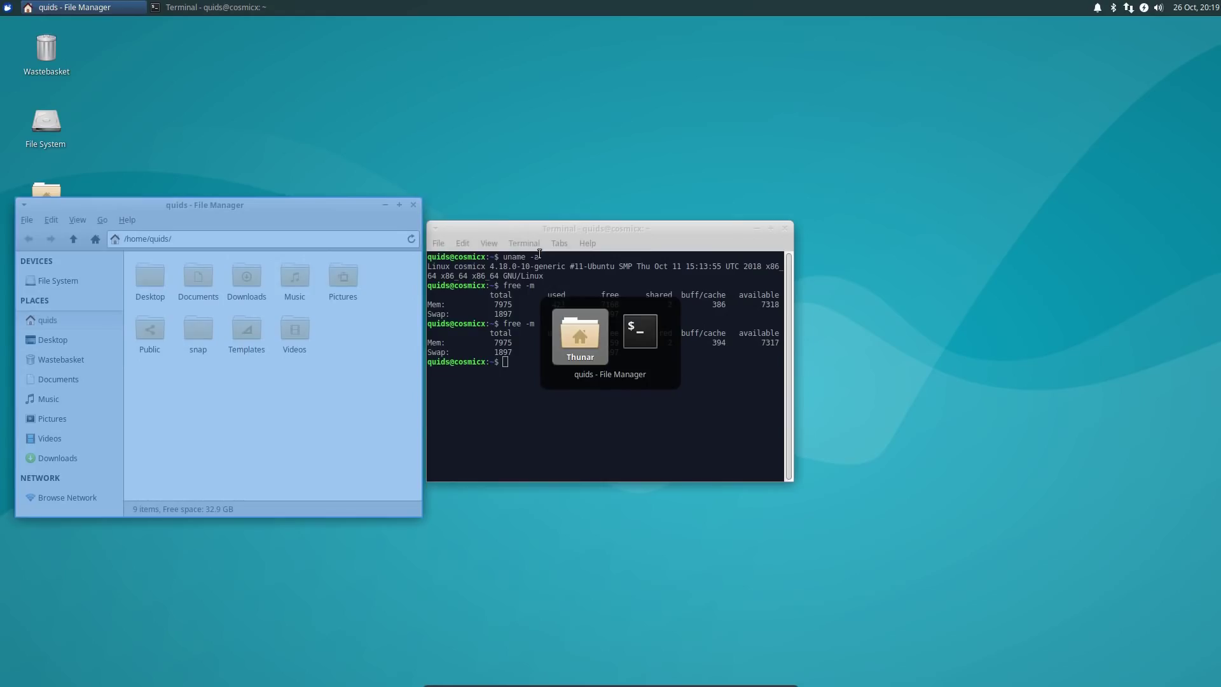
key(alt+Tab)
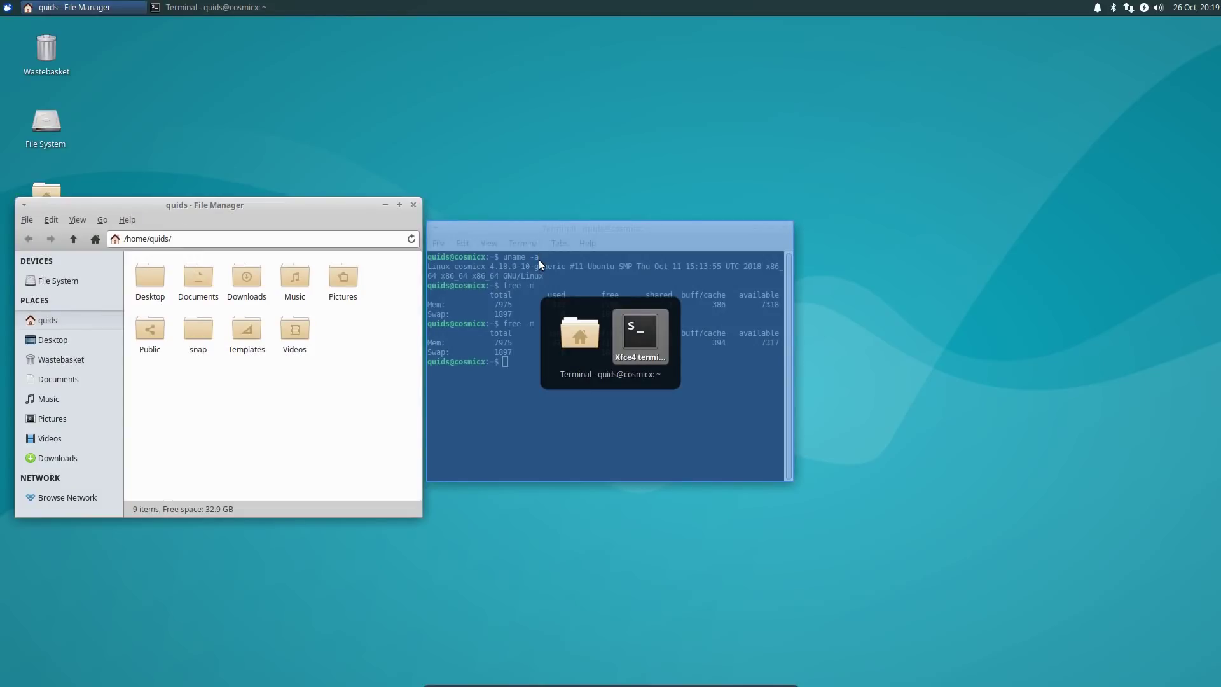
Step: Search 'chr' in the applications menu and launch Chromium
click(8, 7)
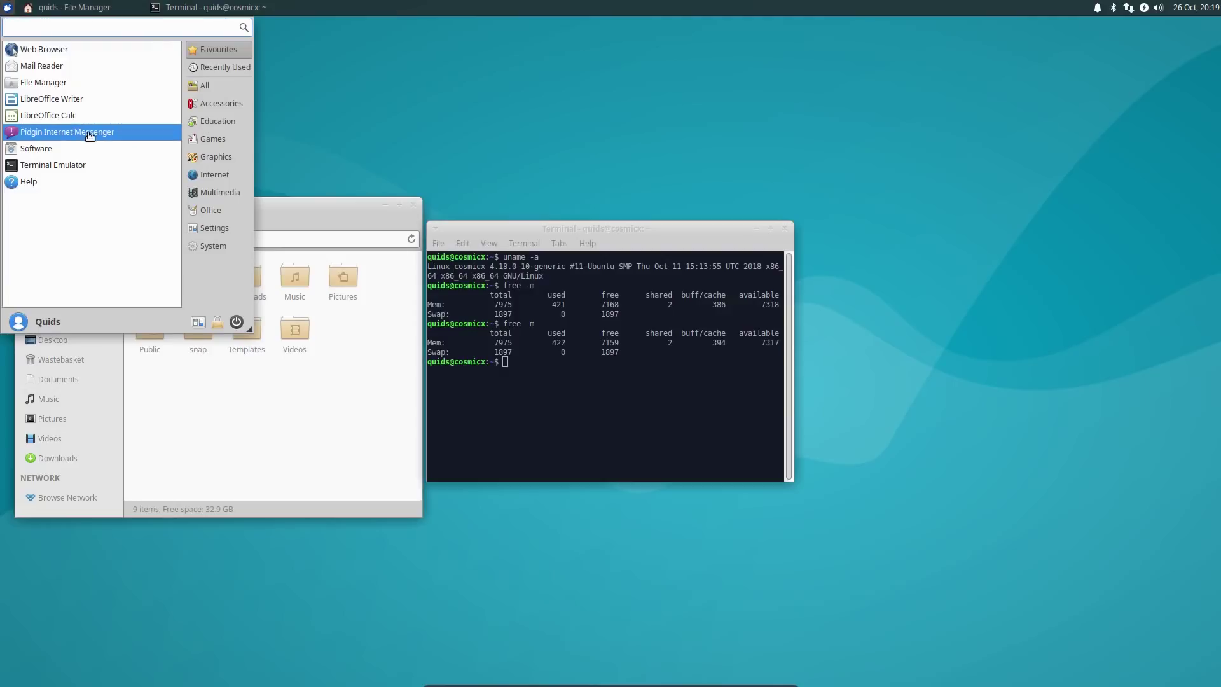
text(chr)
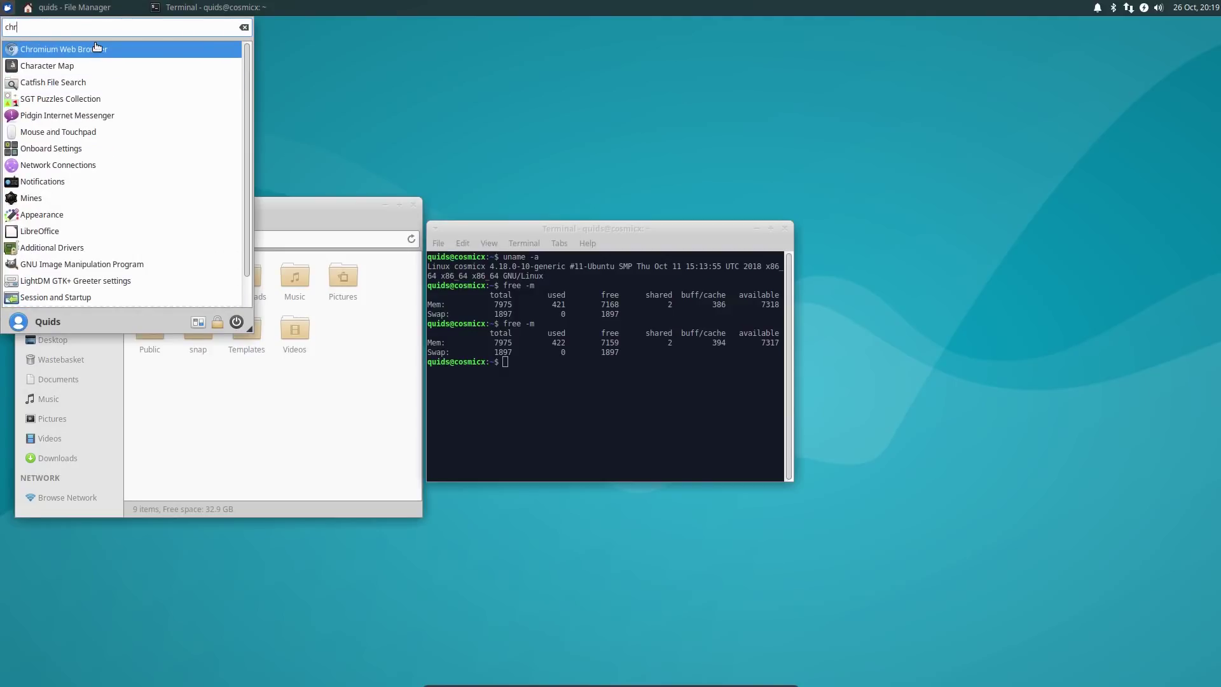
click(97, 49)
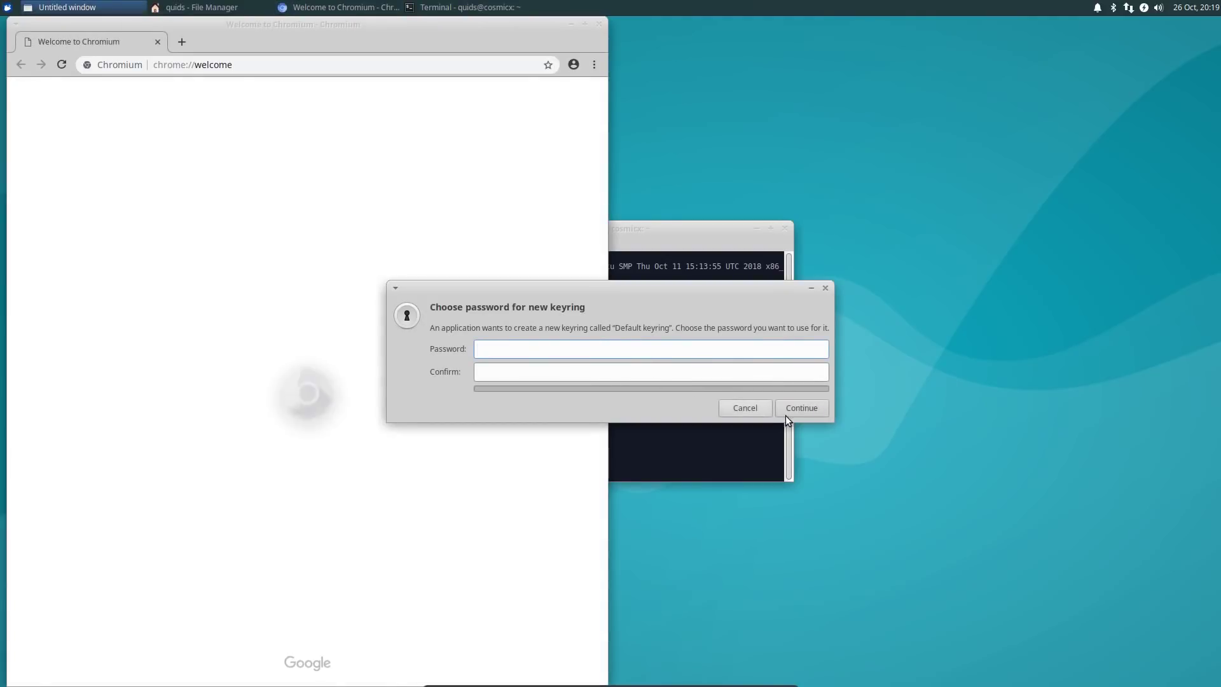
Step: Create the keyring without a password, allow unencrypted password storage, and glance at Chromium's menu
click(810, 410)
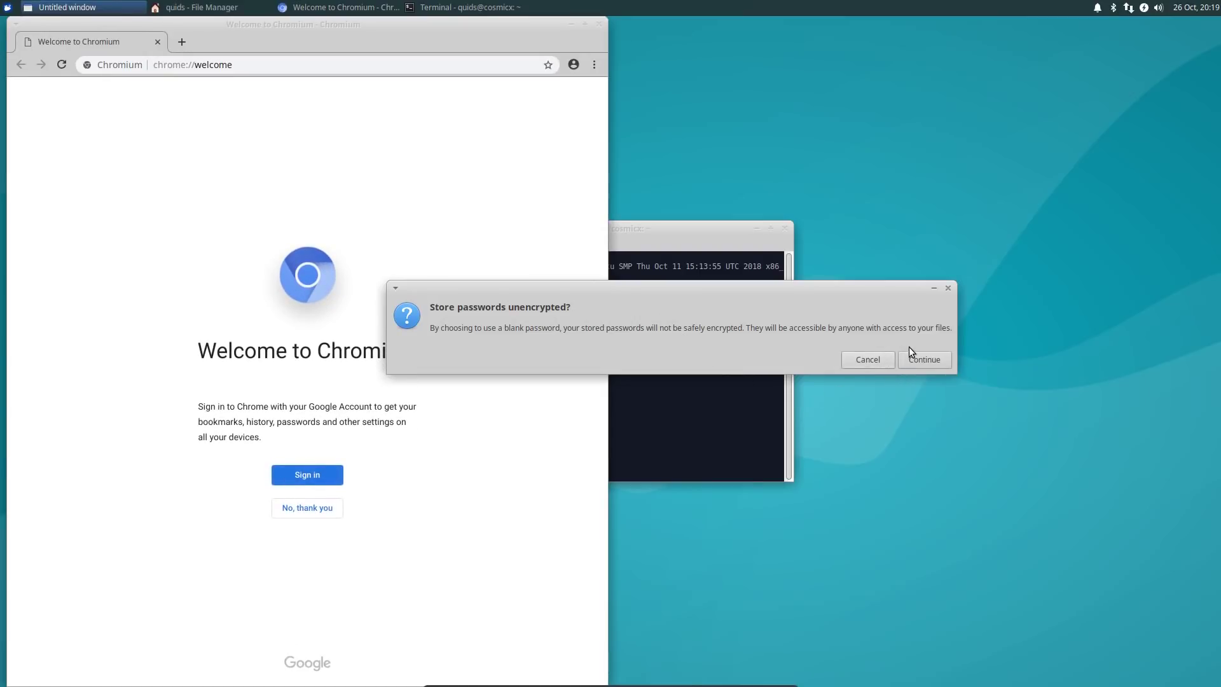
click(934, 360)
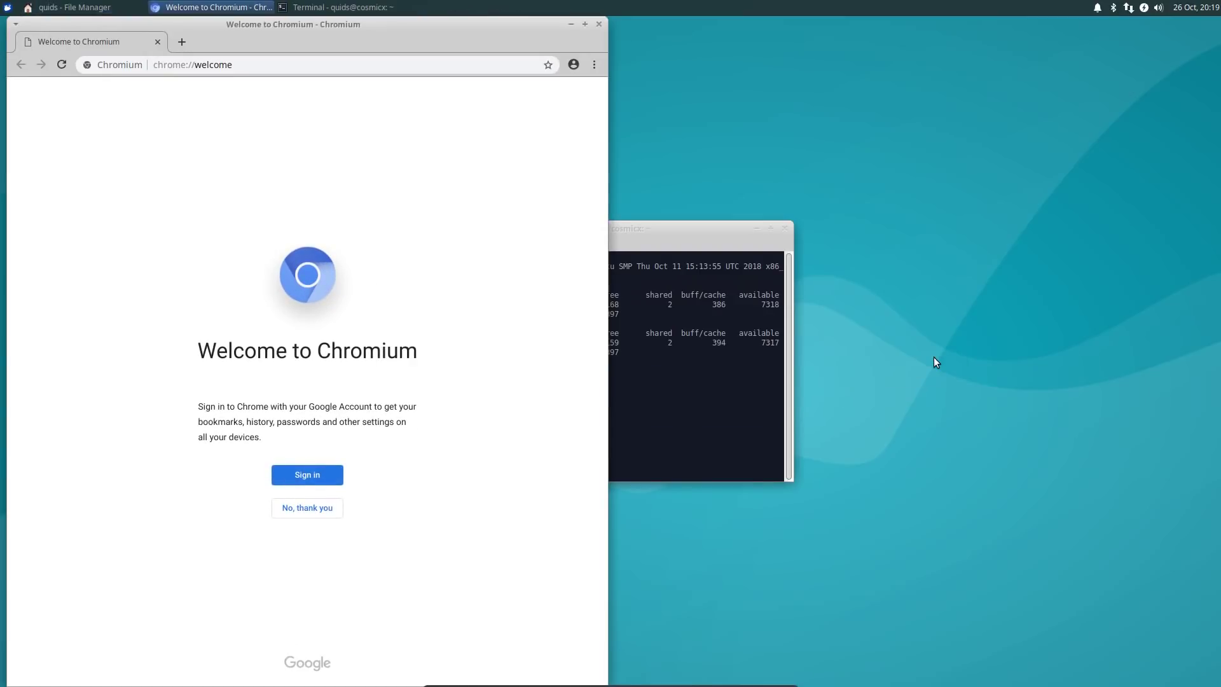
click(594, 64)
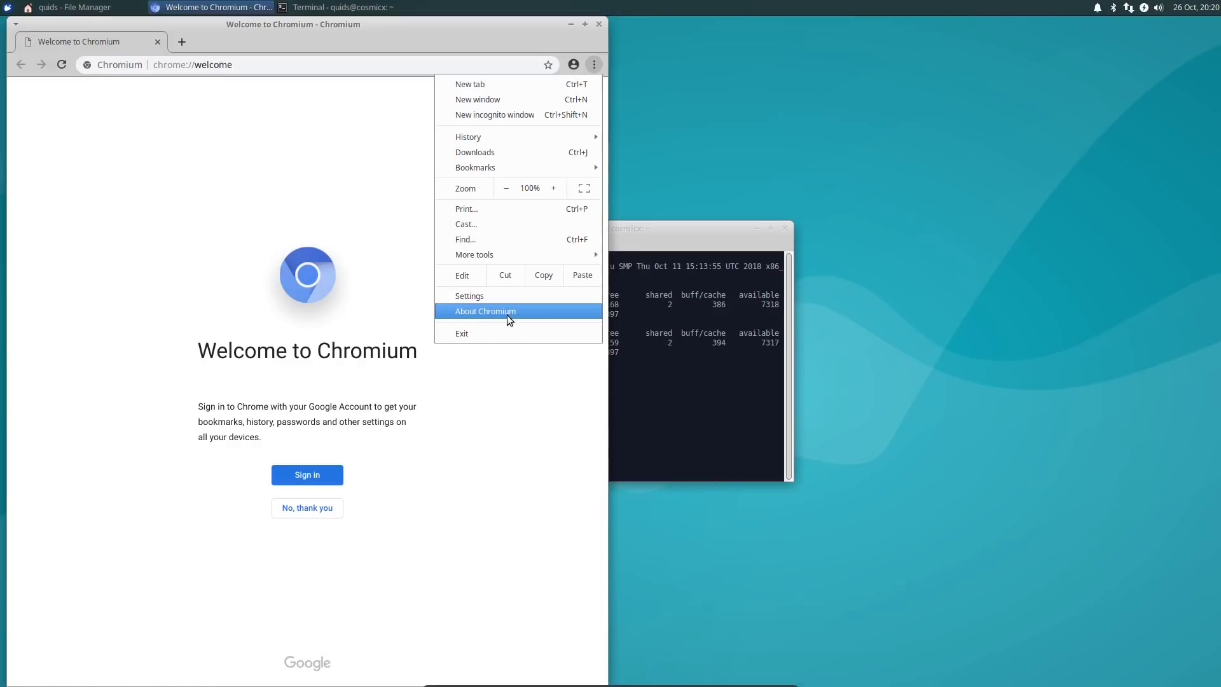
click(337, 180)
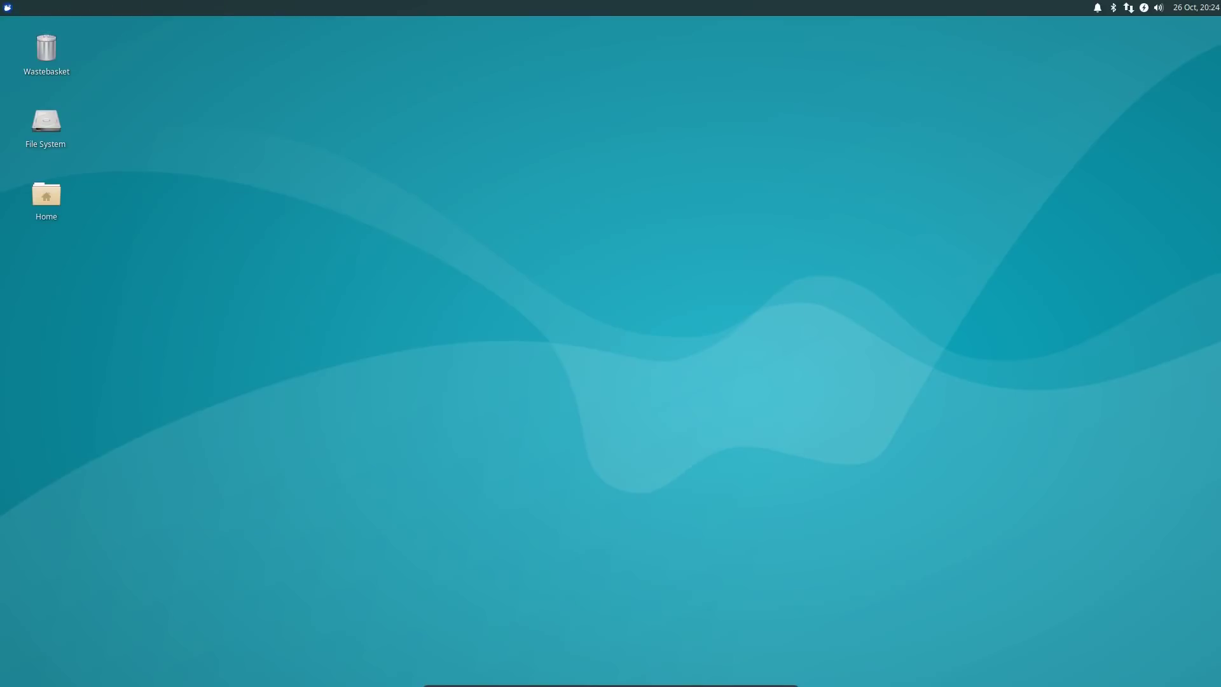
Step: Search the applications menu for 'simp', then clear the search back to favourites
click(8, 7)
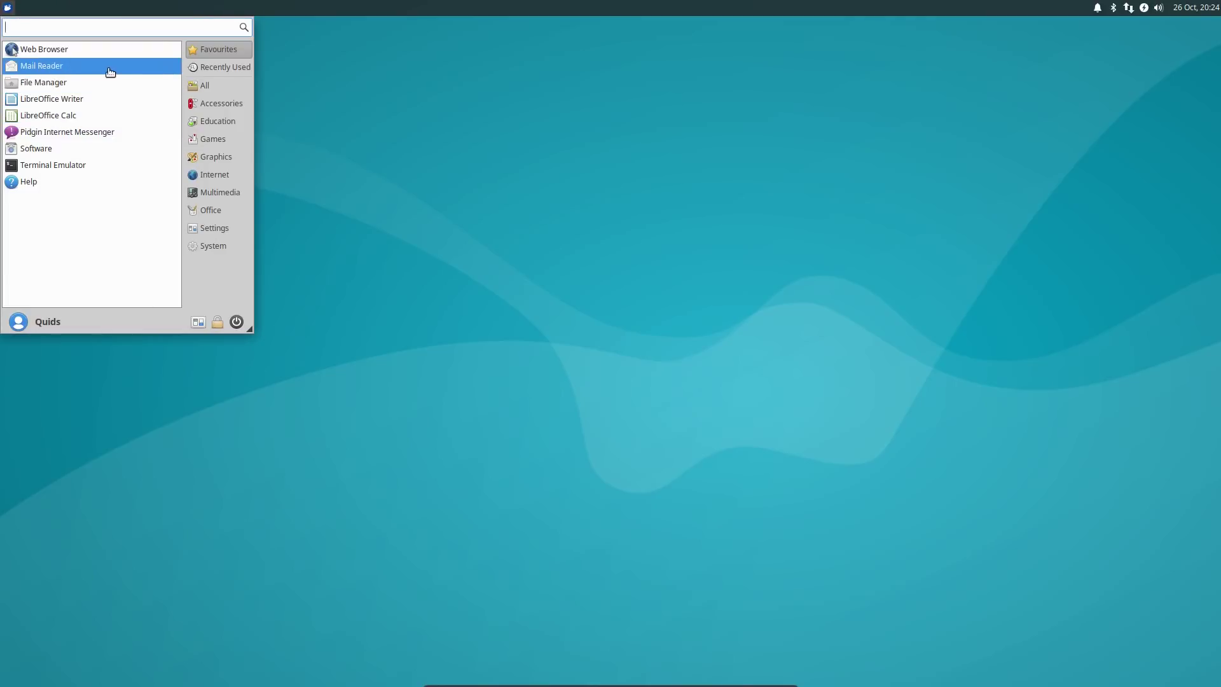
text(simp)
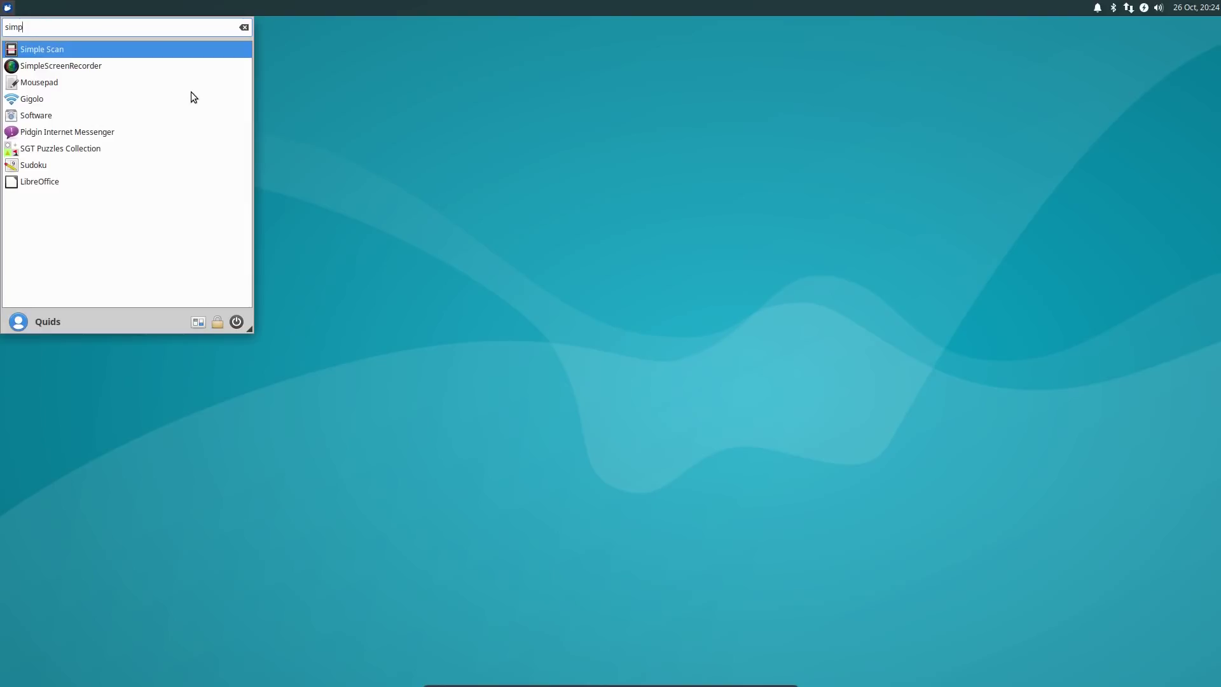
key(Escape)
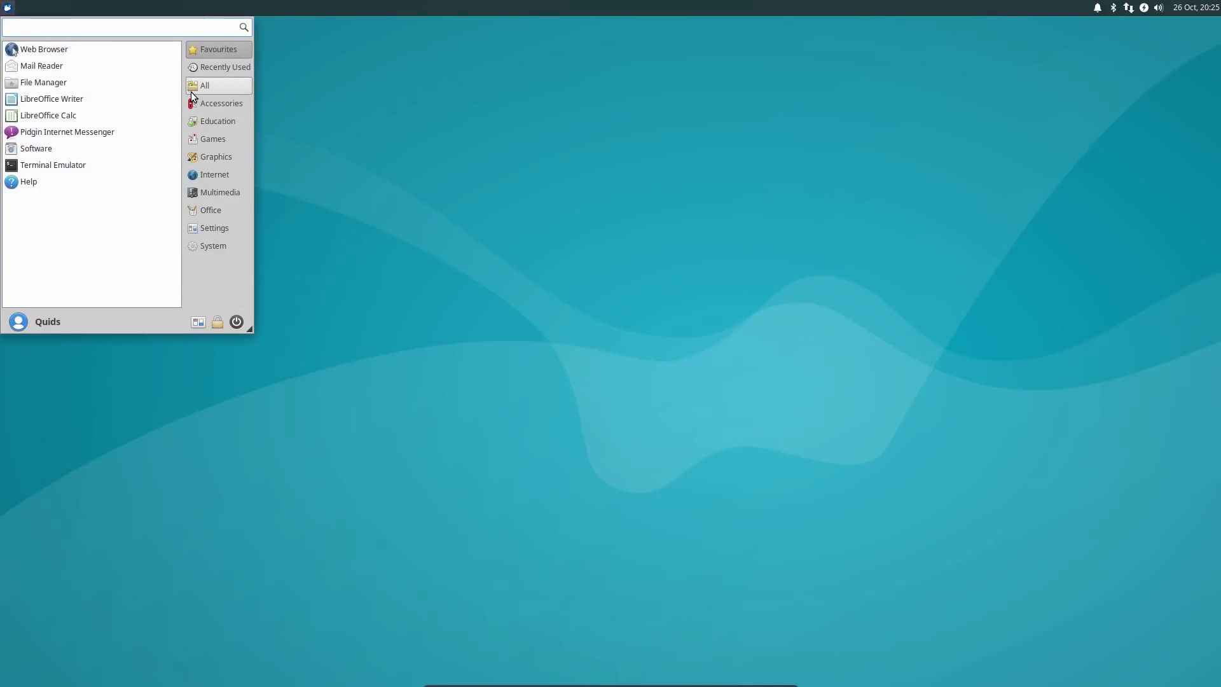
Step: Browse the Games, Multimedia and Accessories categories and enlarge the menu
click(225, 144)
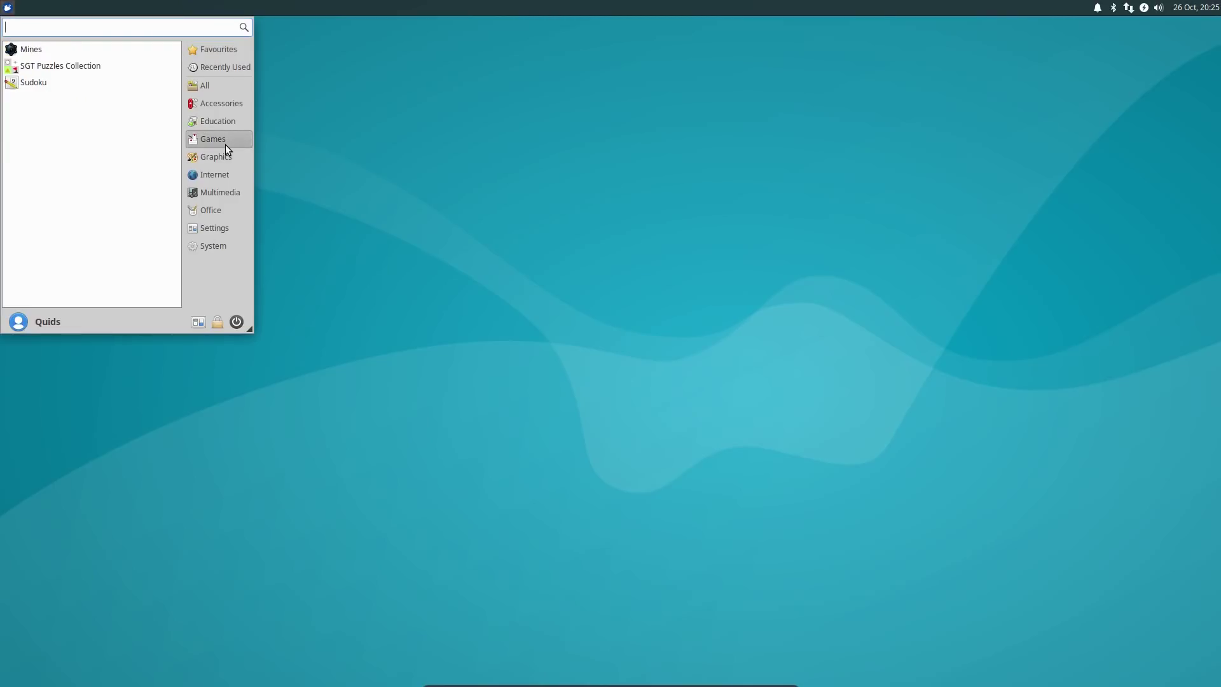
click(217, 189)
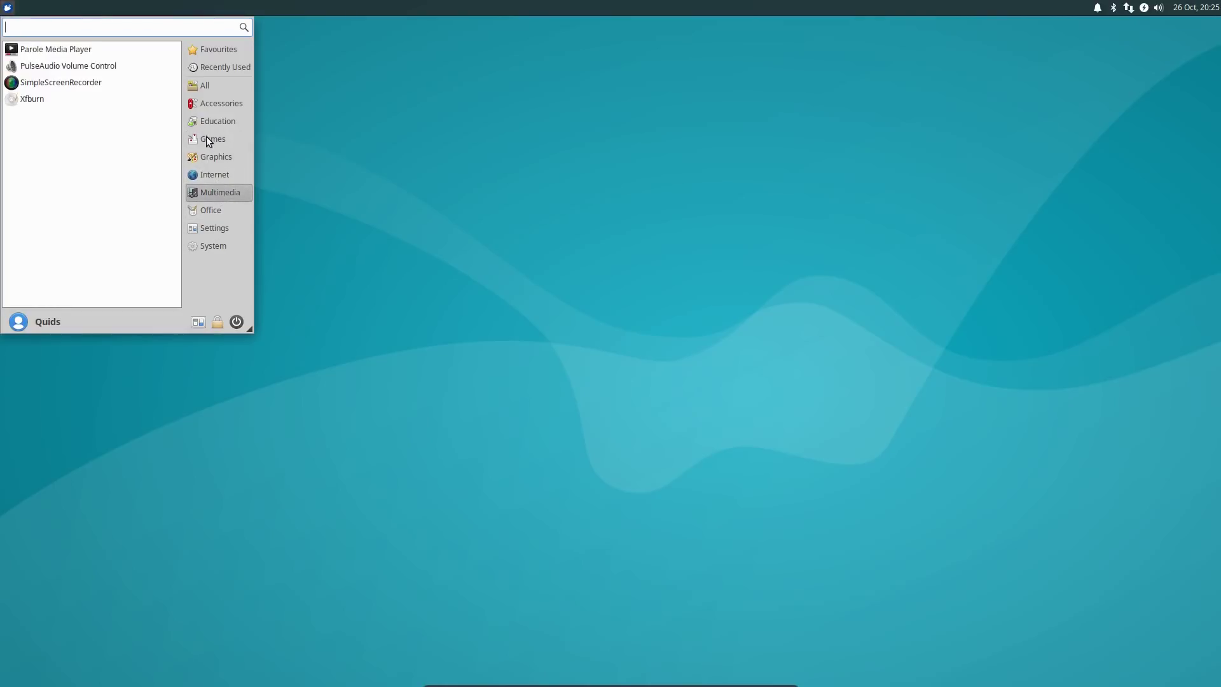
click(204, 108)
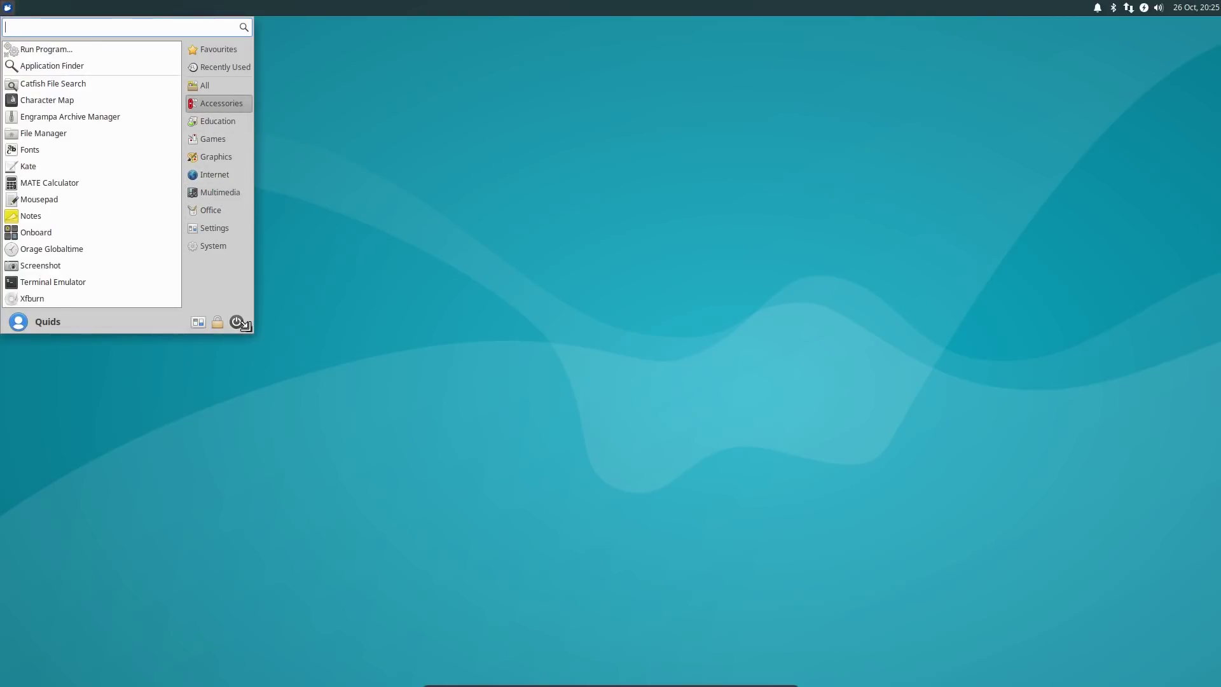
drag(246, 326, 310, 376)
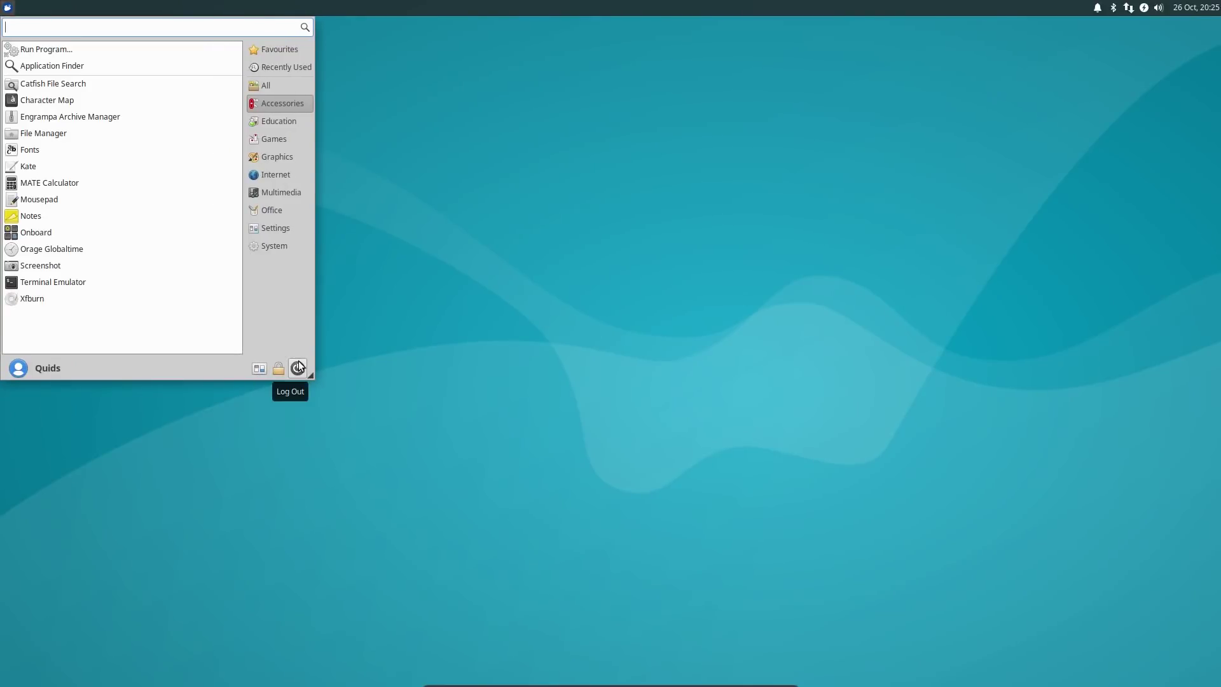
Step: Preview Numix and Adwaita-dark in Appearance, restore Greybird, then open Window Manager Tweaks
click(263, 372)
scroll(580, 275, down, 7)
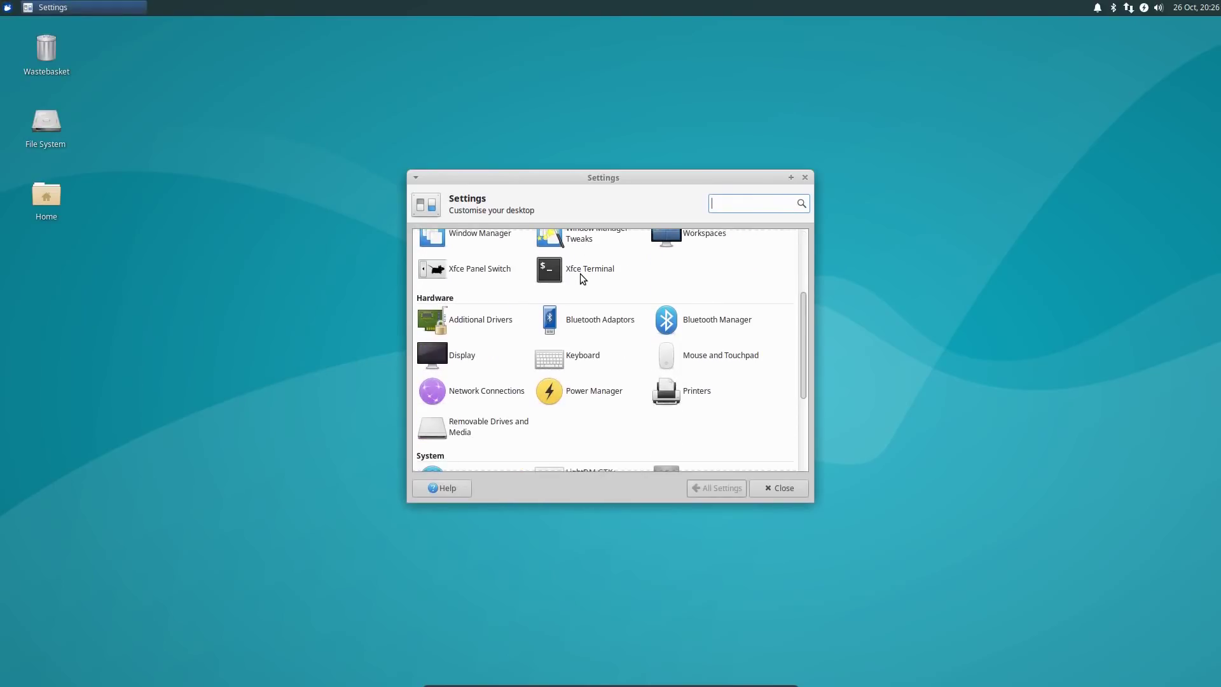
scroll(582, 278, up, 7)
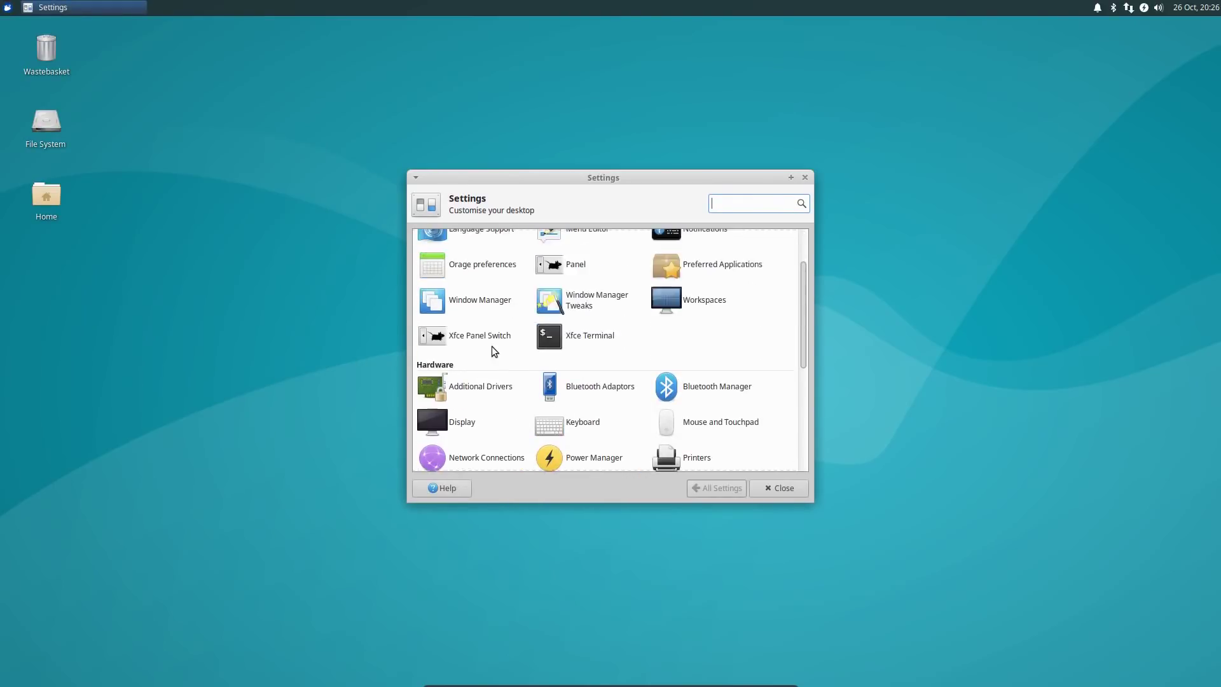
click(579, 262)
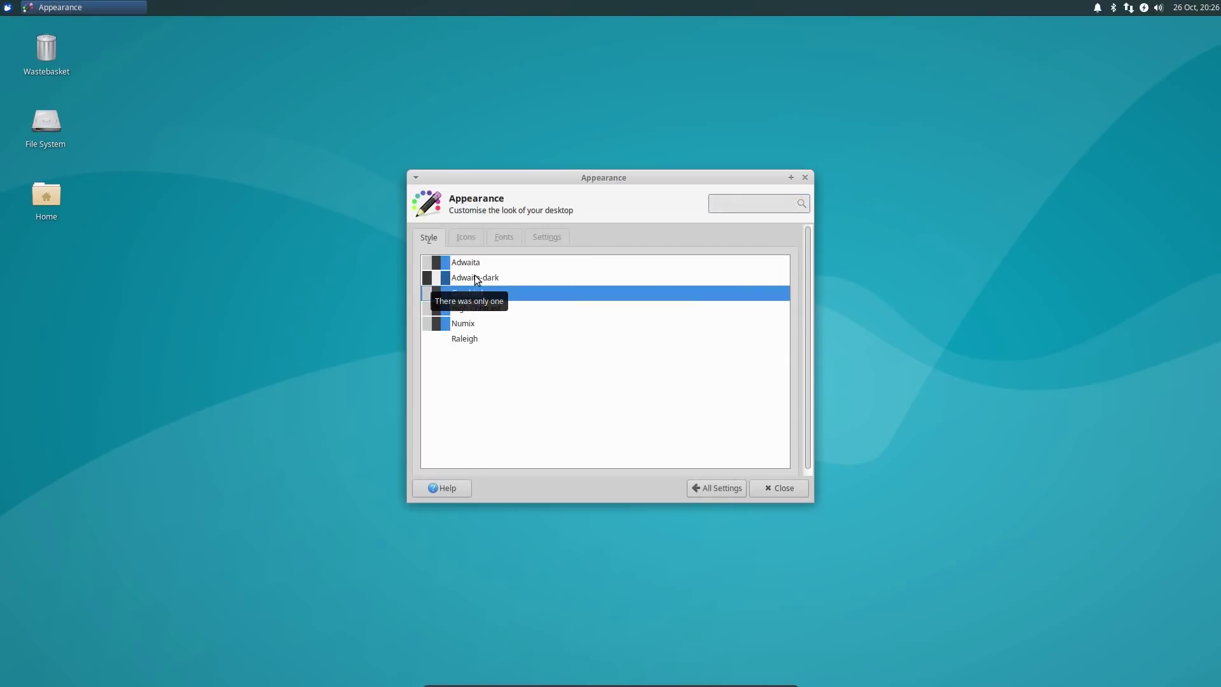
click(463, 323)
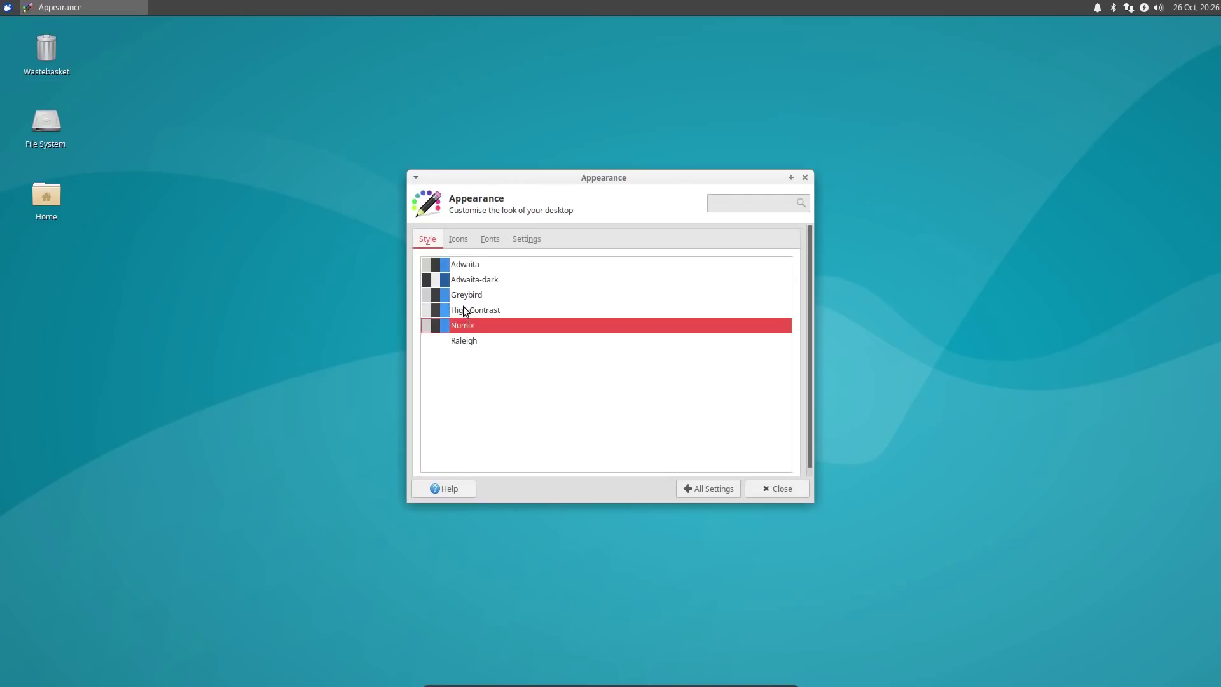
click(472, 280)
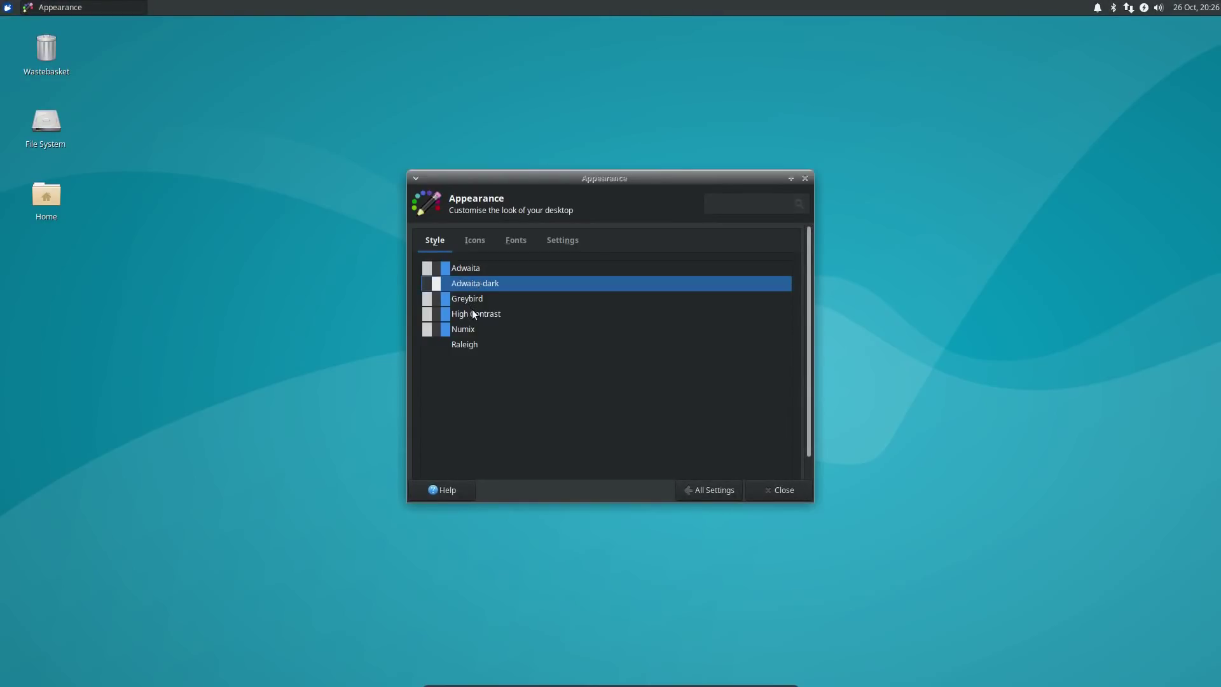
click(468, 302)
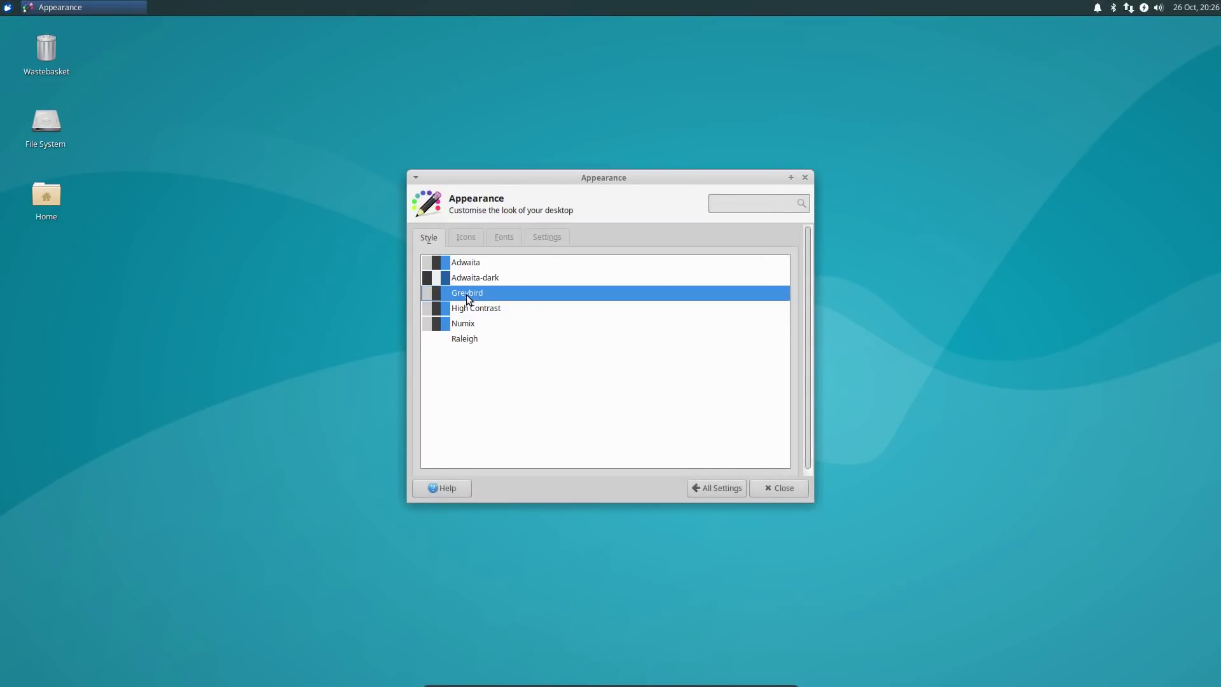
click(705, 488)
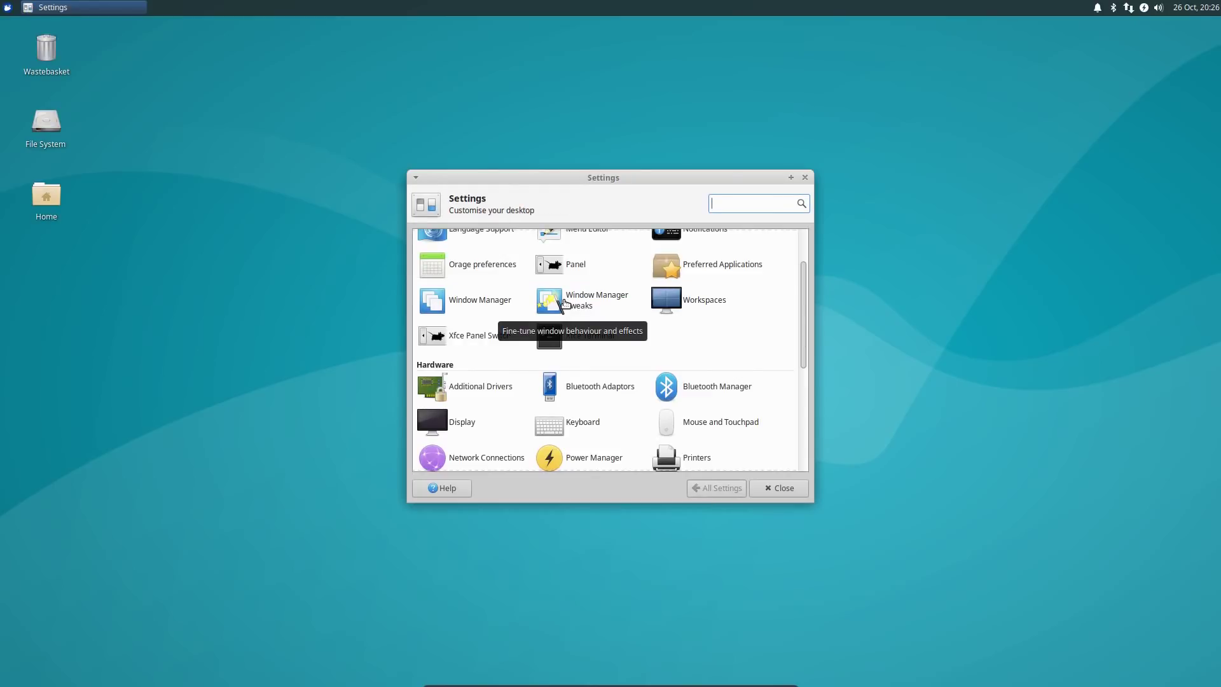
click(565, 304)
Step: Look through the Focus and Accessibility tabs, then lower the Compositor's opacity-during-resize slider
click(465, 239)
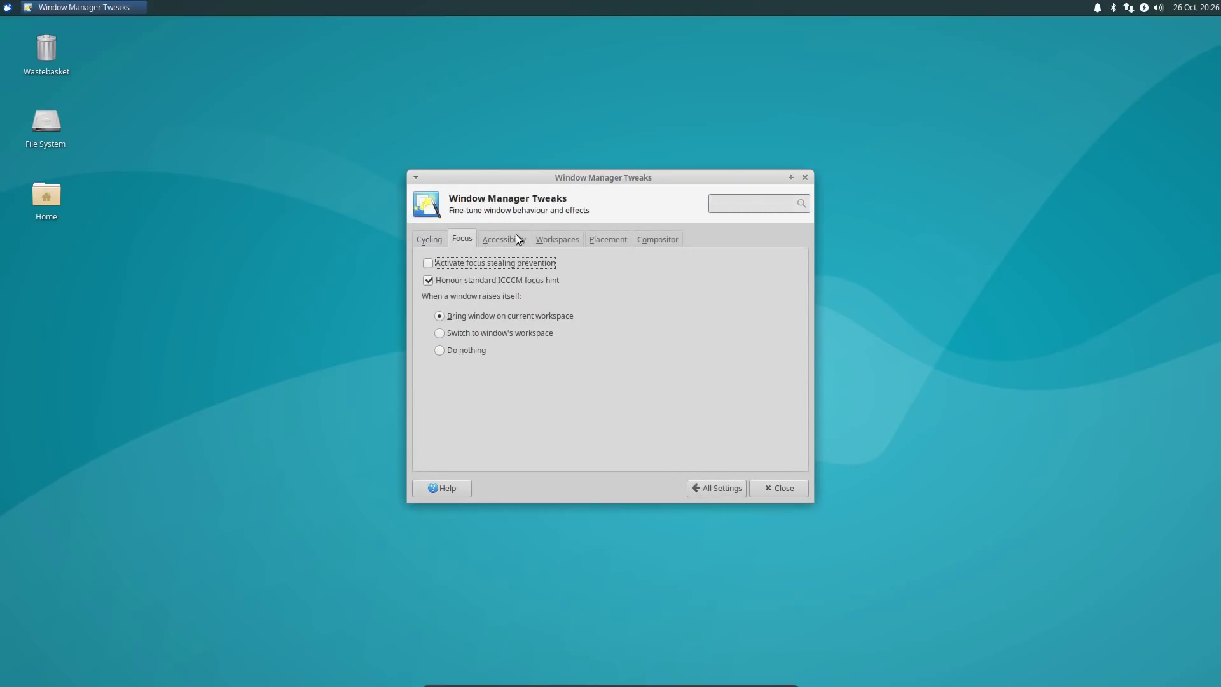
click(517, 239)
click(658, 239)
scroll(610, 381, down, 3)
drag(756, 437, 673, 436)
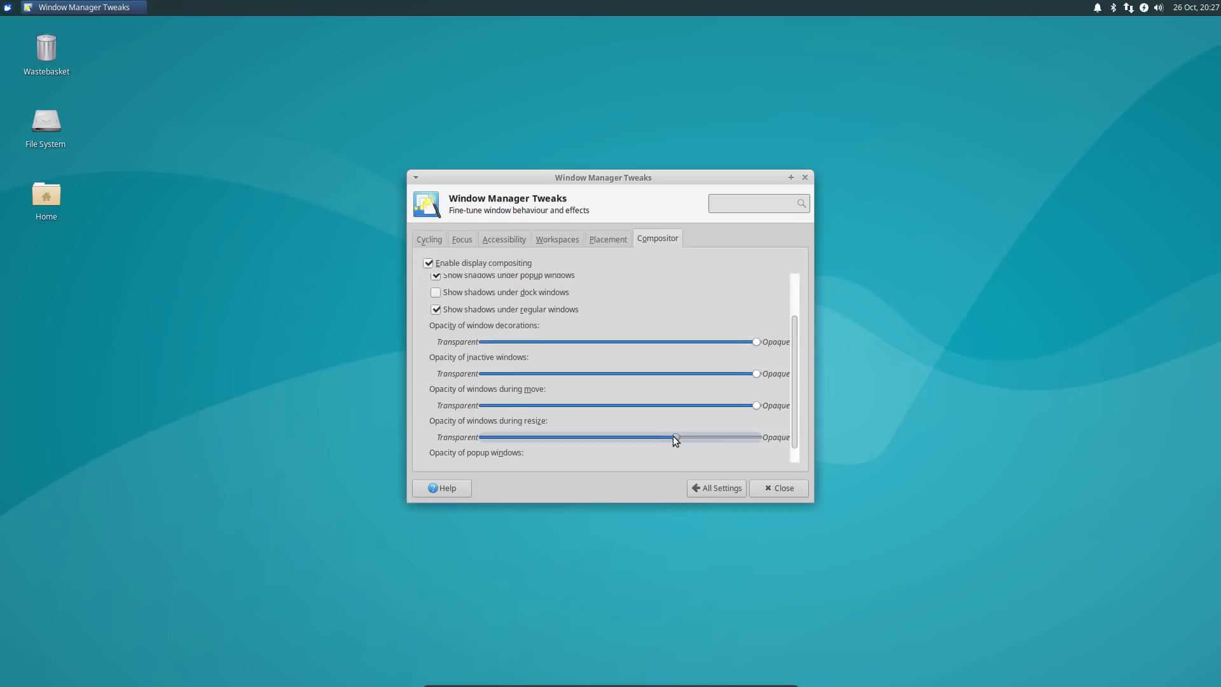
Step: Open the home folder, then move and widen its window to preview the translucency
double_click(46, 196)
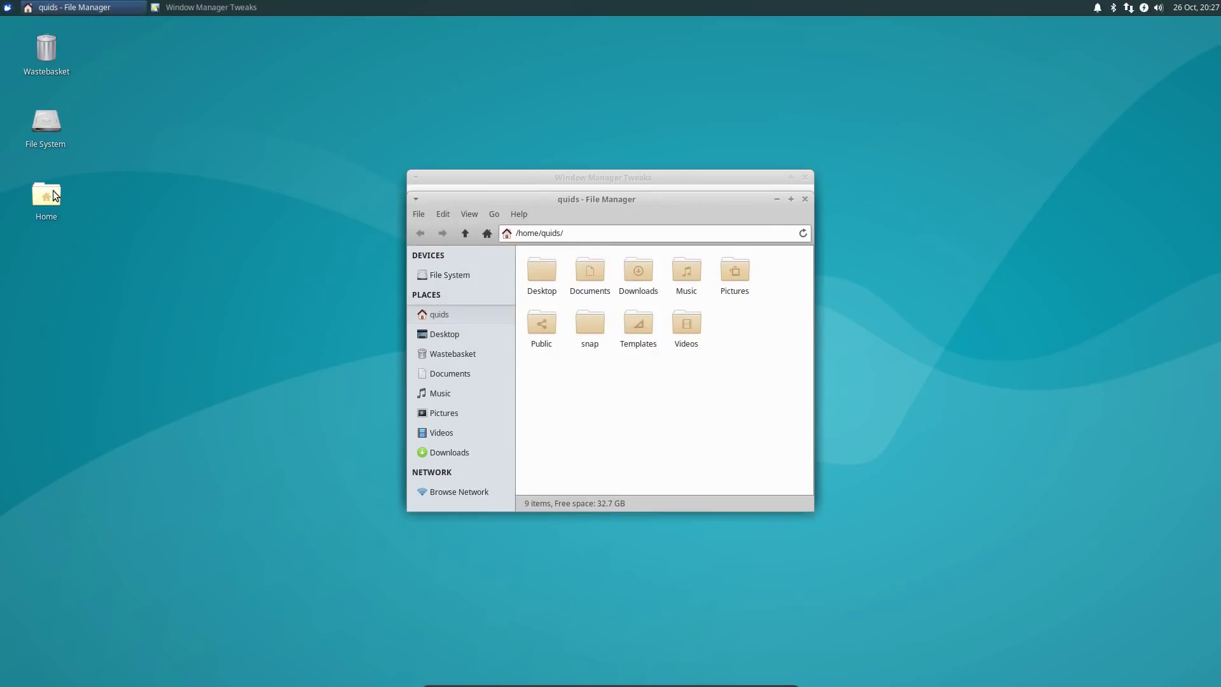
drag(582, 205, 224, 191)
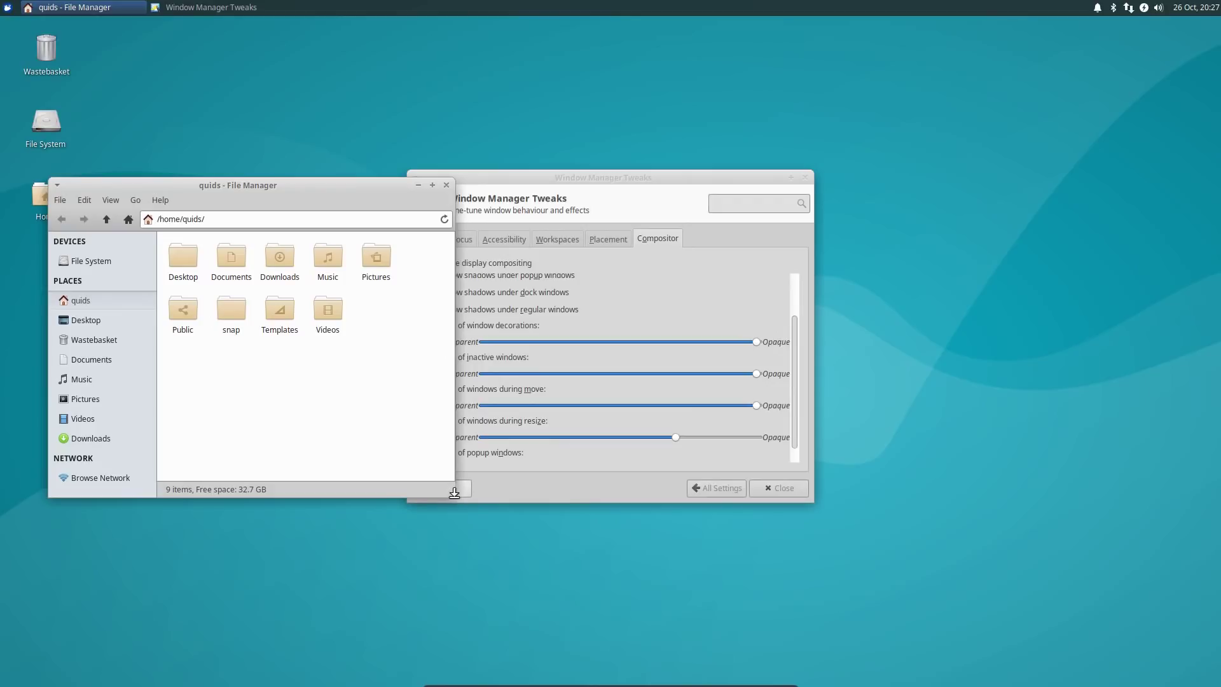
drag(454, 493, 626, 490)
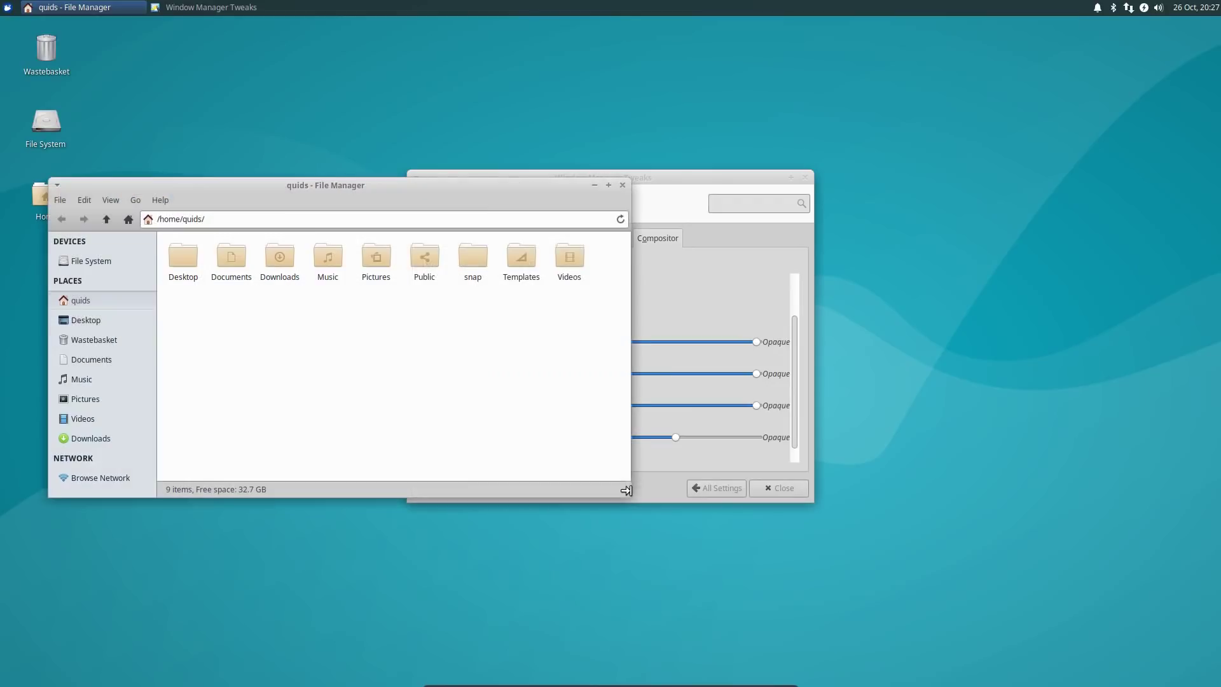
drag(548, 184, 536, 125)
Step: Lower the opacity-during-move slider, then drag, tile top-right, and re-centre the home window
click(660, 179)
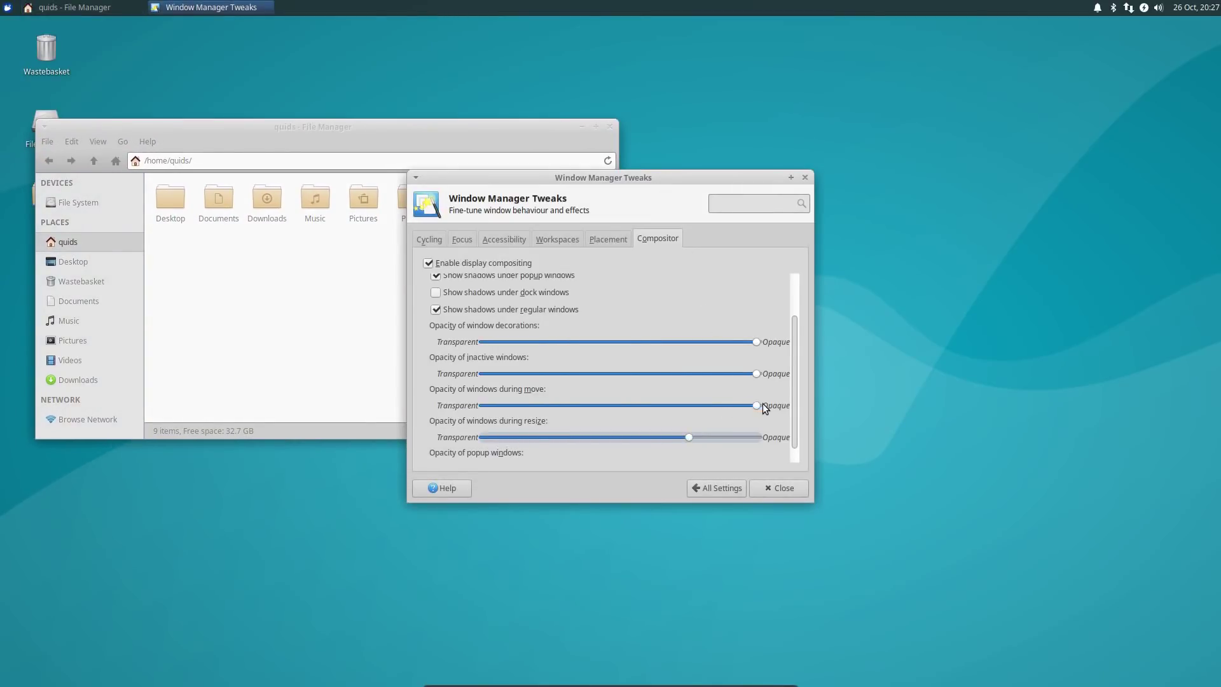
drag(763, 405, 688, 405)
drag(484, 126, 6, 204)
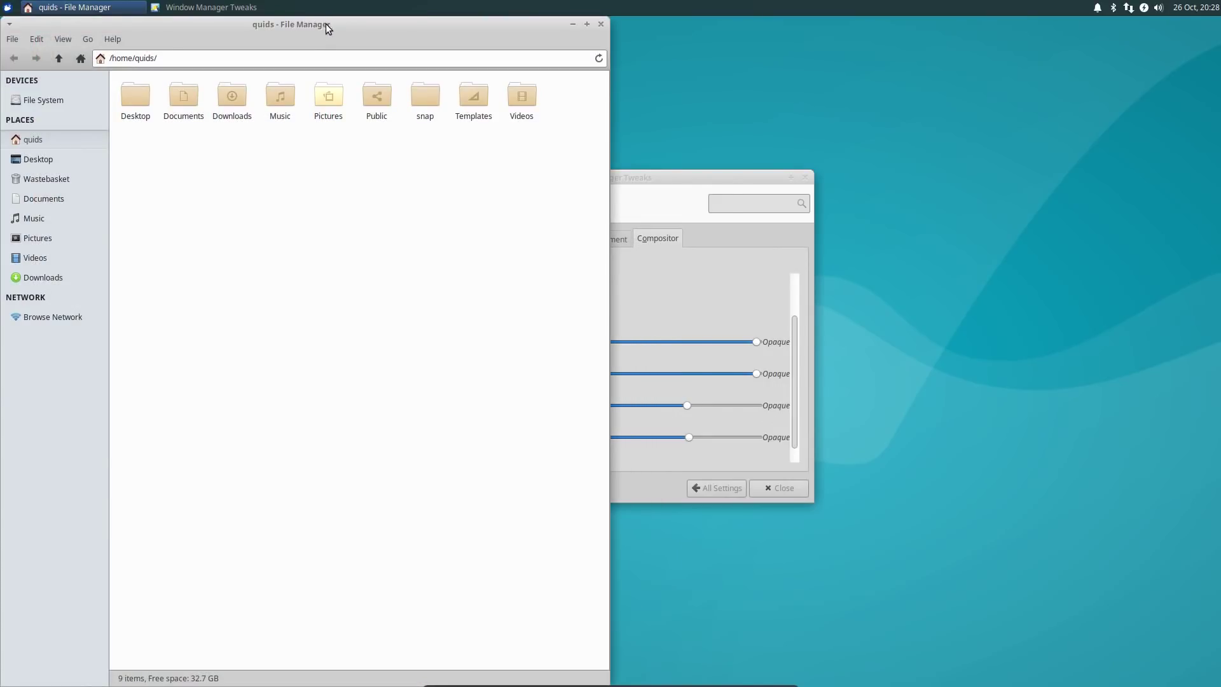
drag(327, 28, 1218, 19)
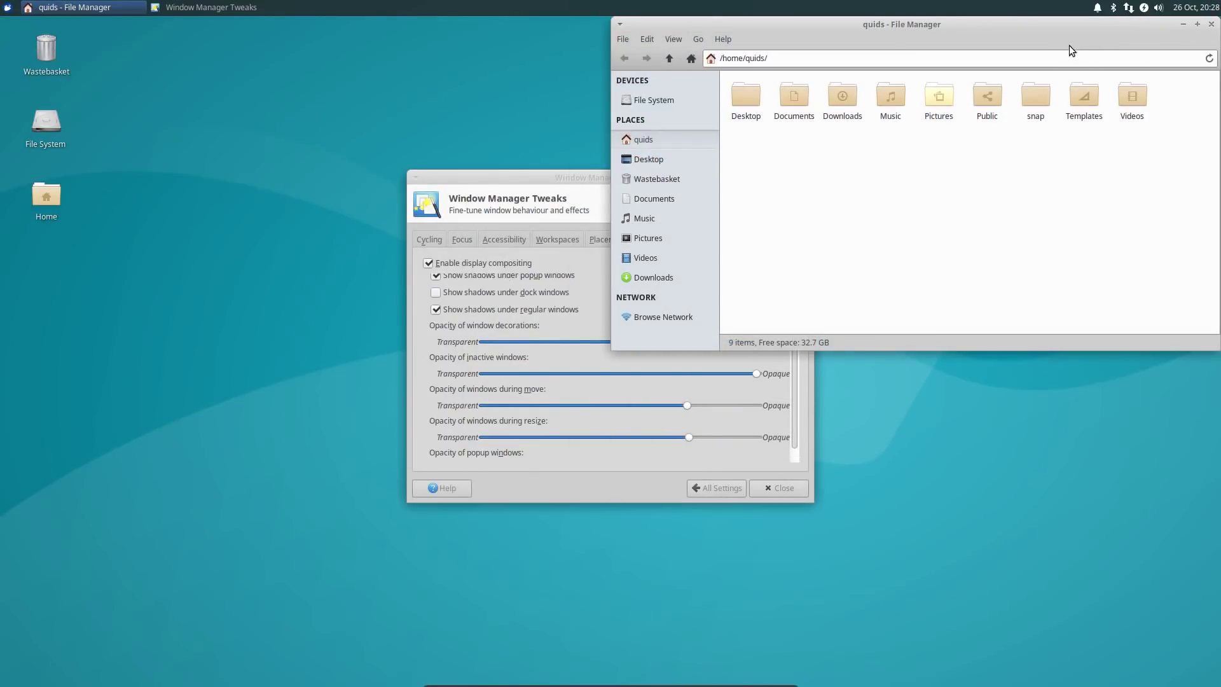
drag(973, 26, 680, 13)
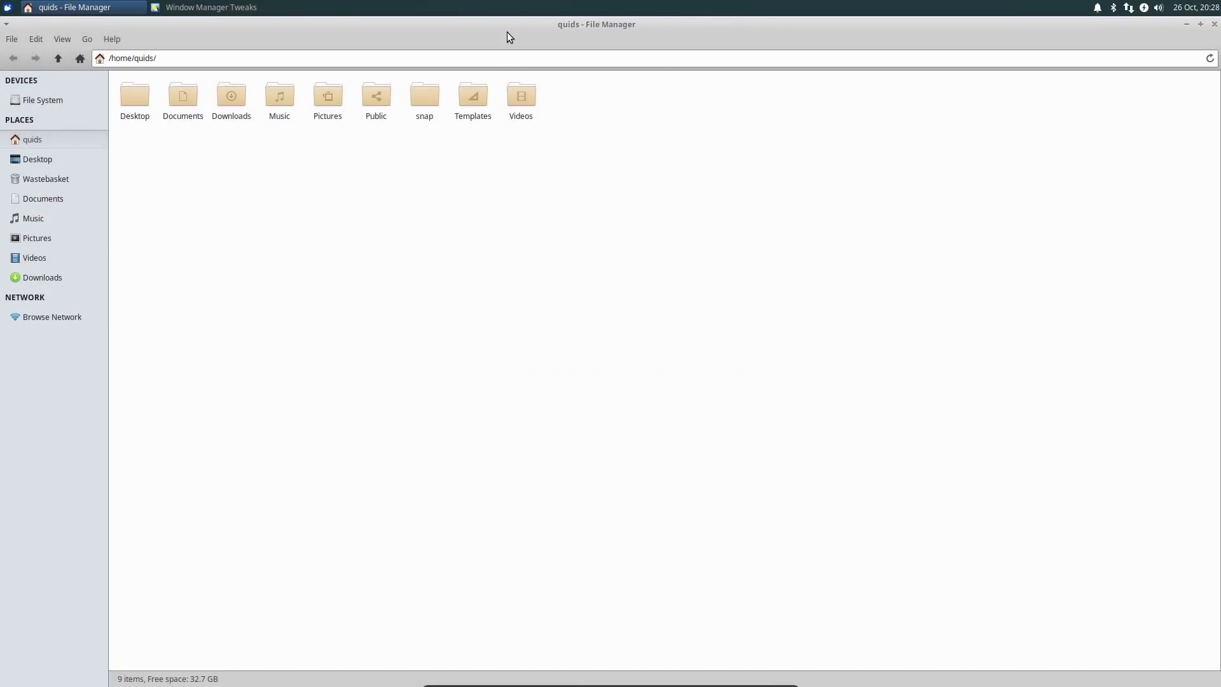
drag(506, 32, 688, 127)
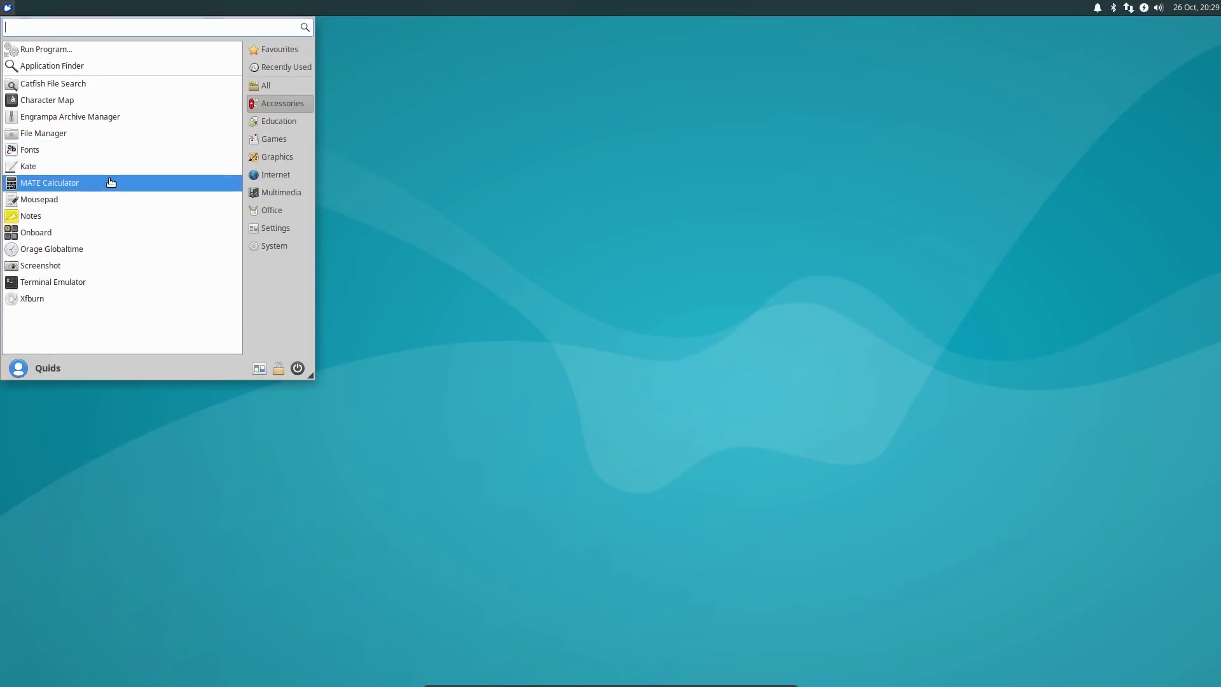
Step: Launch MATE Calculator, then open GIMP from Graphics, browse its menus, and close it
click(82, 184)
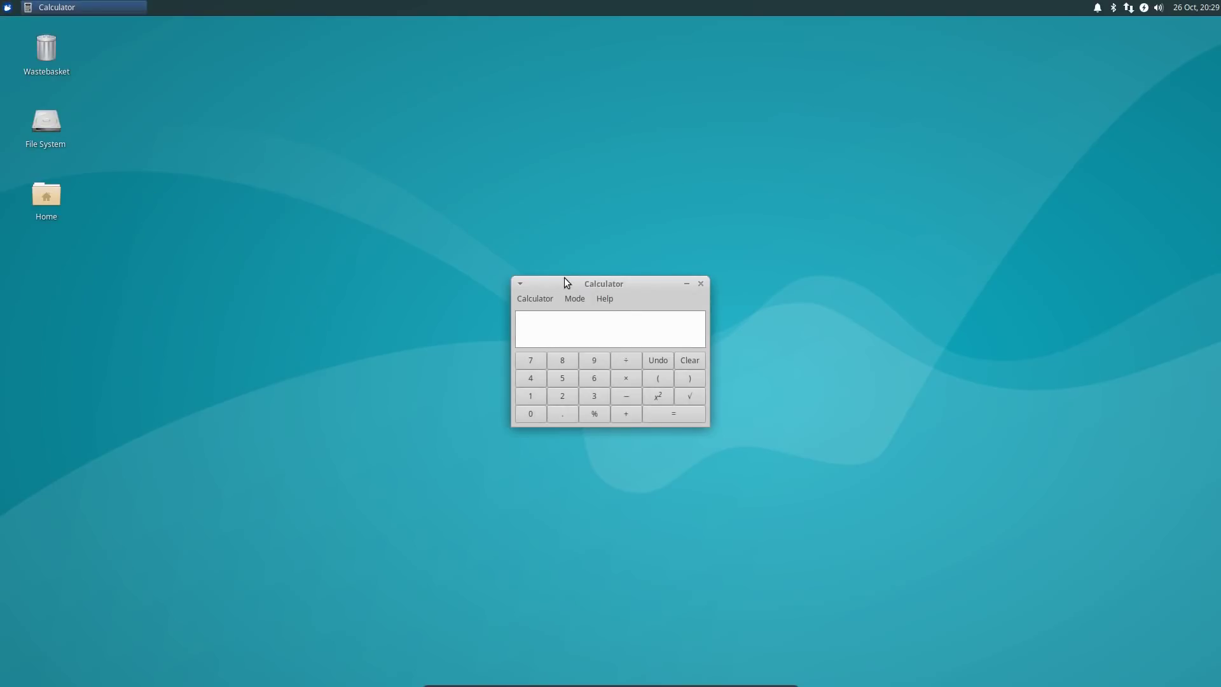
click(8, 8)
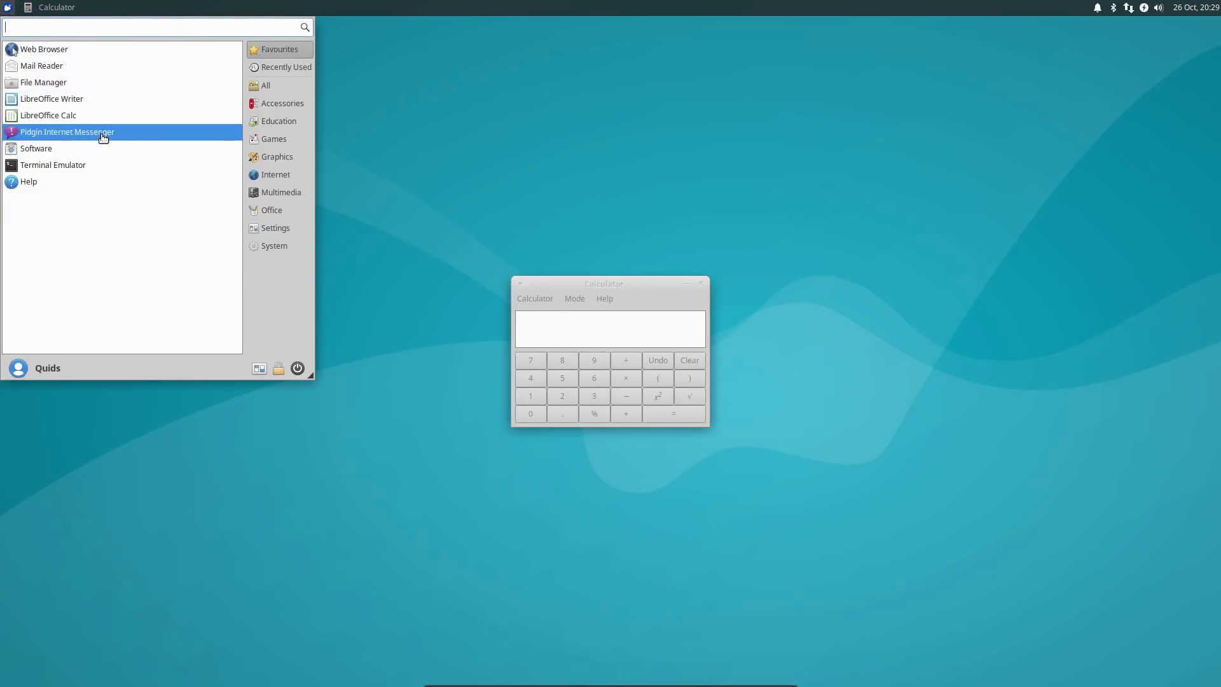
click(277, 157)
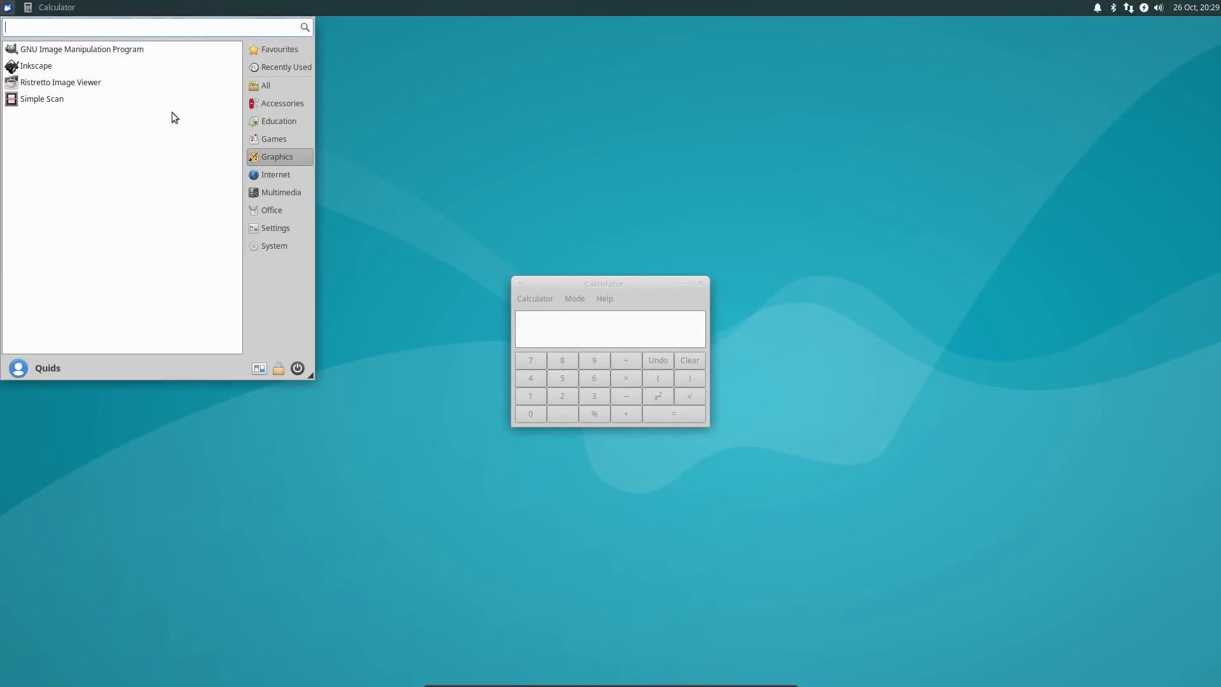
click(52, 54)
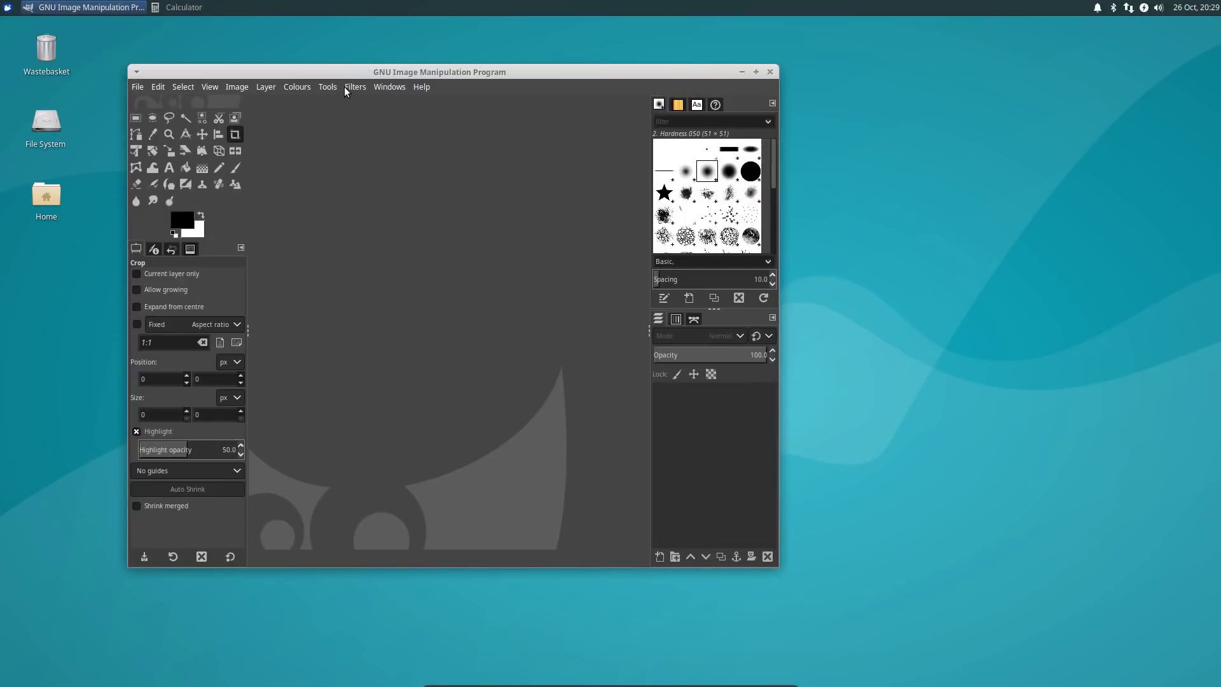
click(350, 87)
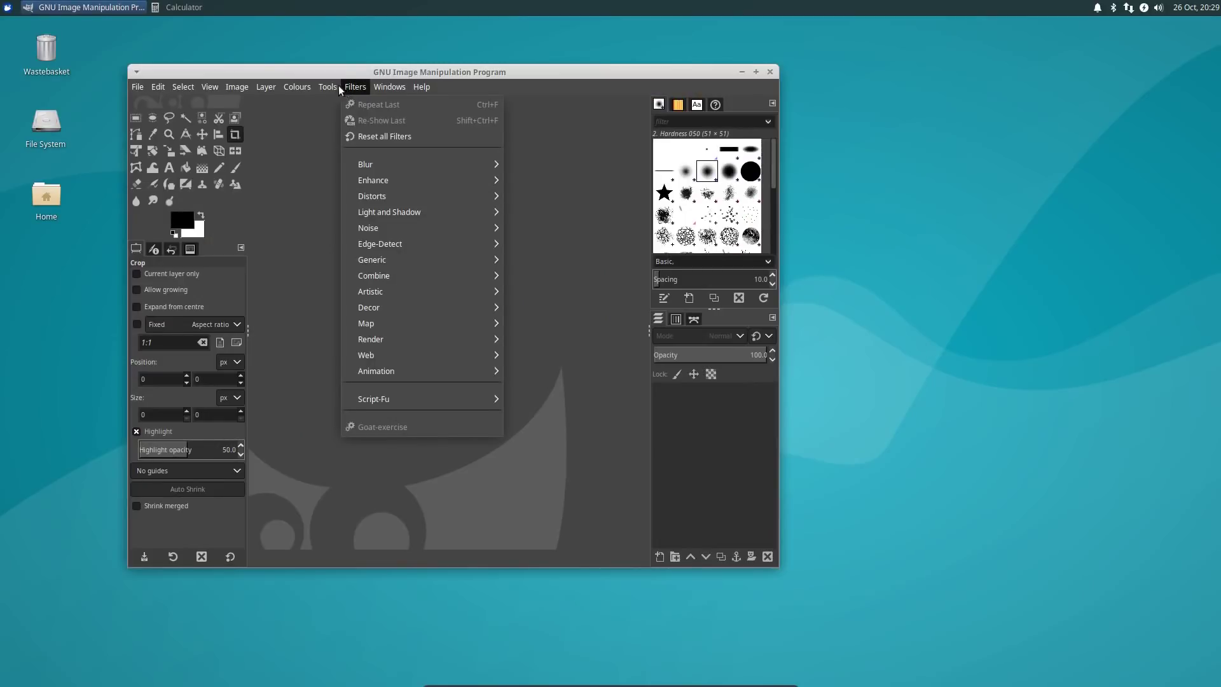
click(731, 73)
click(771, 75)
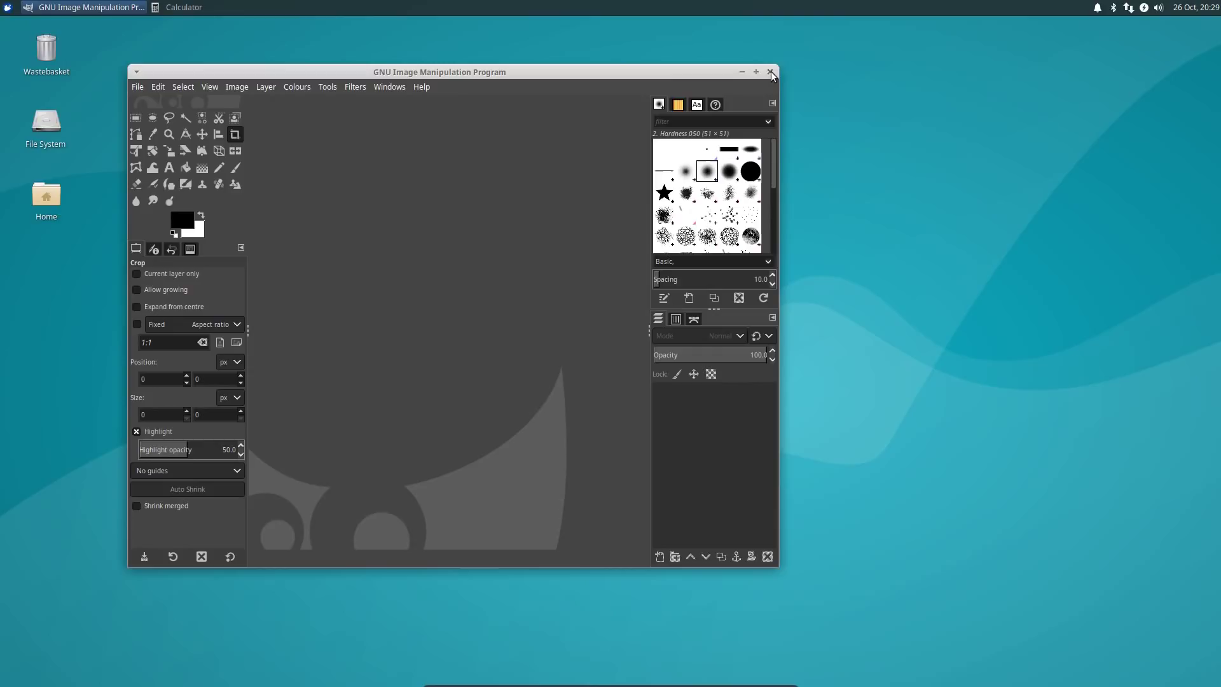
Step: Search 'kate' in the applications menu and open an empty Kate document
key(super)
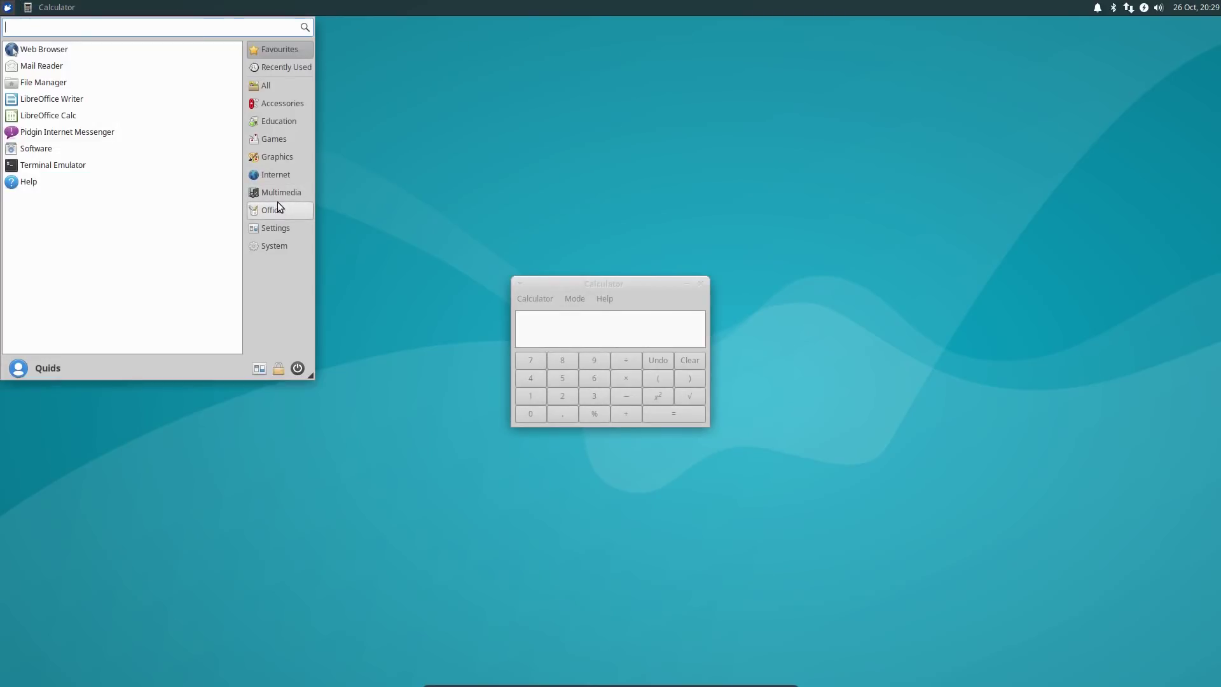
text(kate)
click(55, 57)
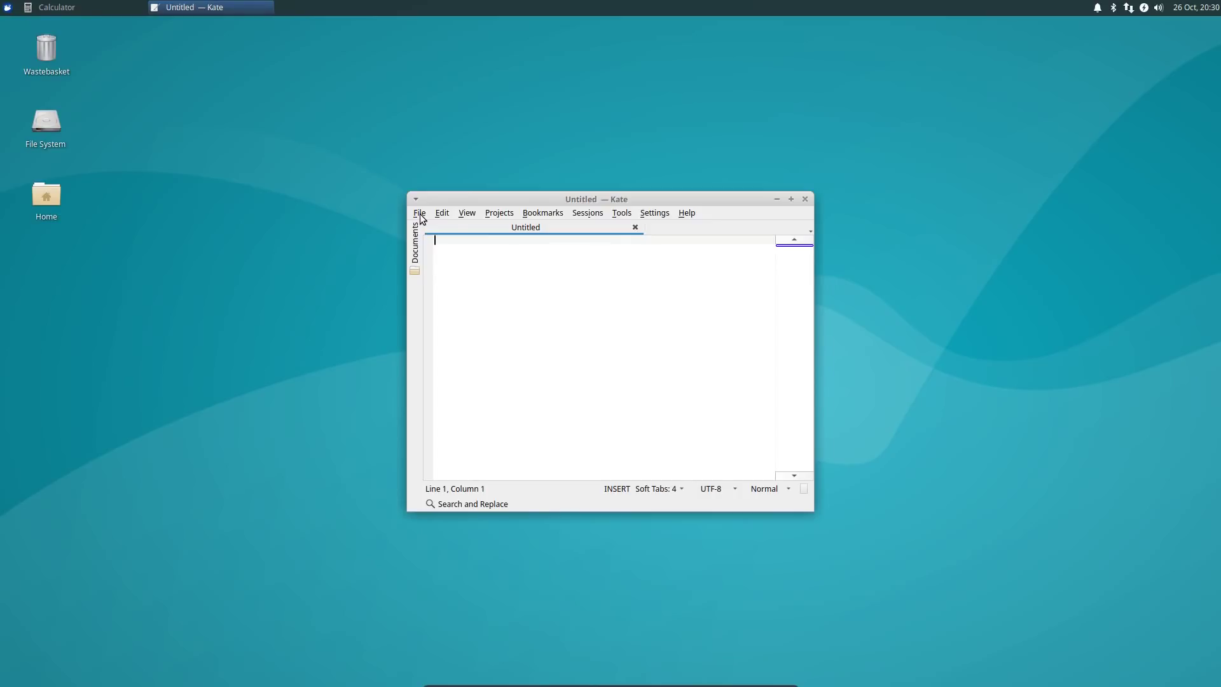
Step: Browse the Kate menus and MATE Calculator's main menu, then close the empty Kate editor
click(419, 214)
mouse_move(446, 215)
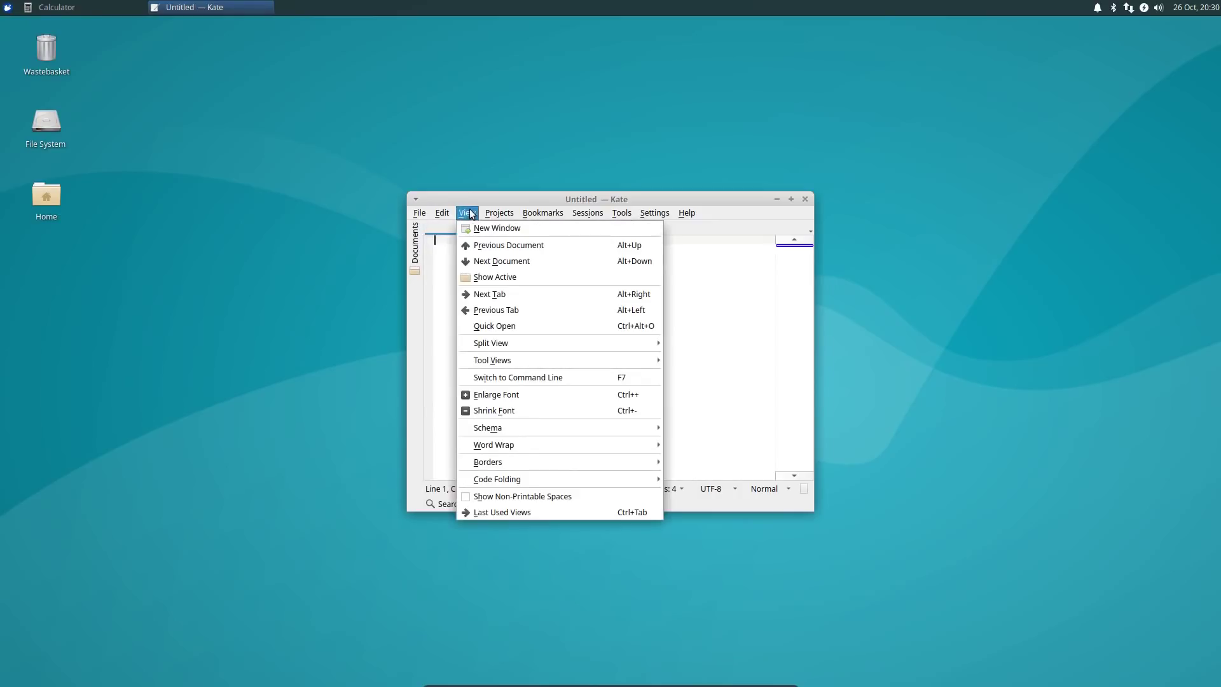
mouse_move(516, 214)
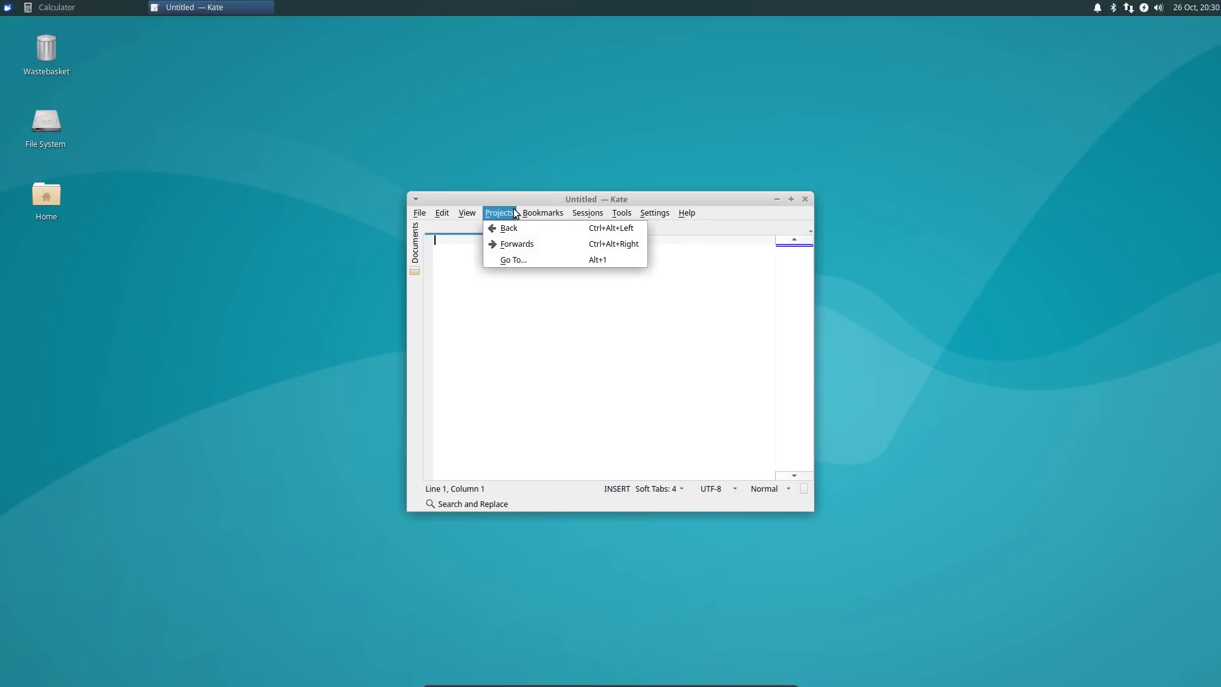
click(510, 178)
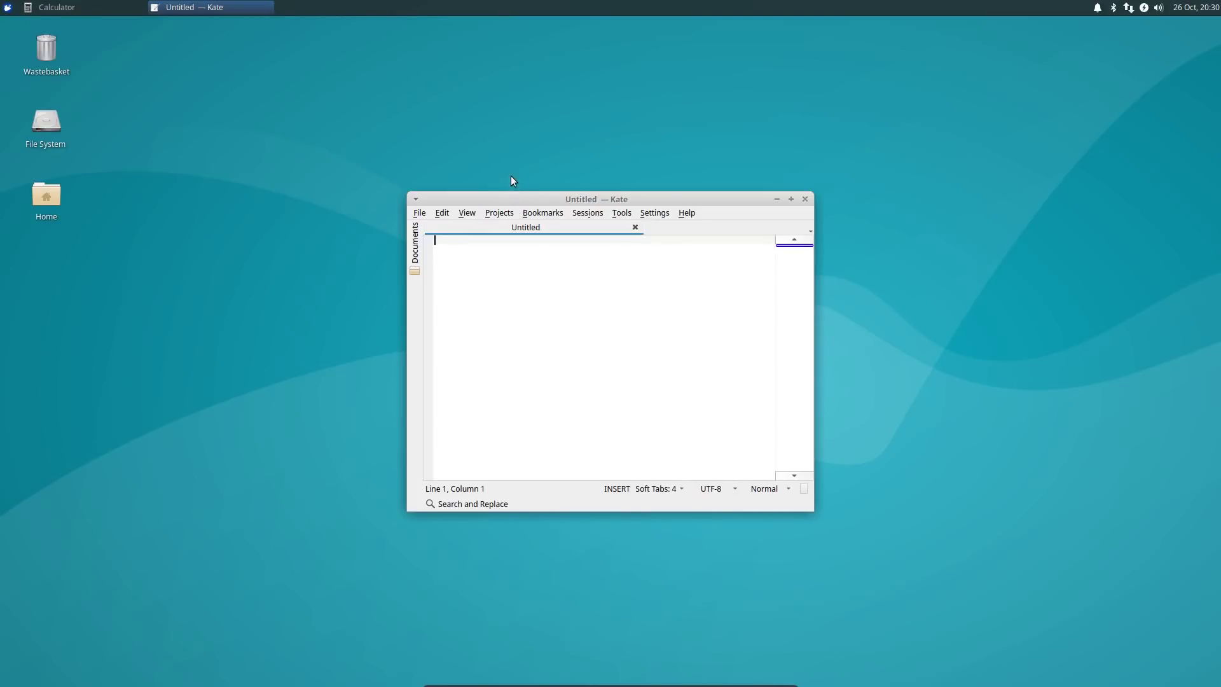
click(570, 300)
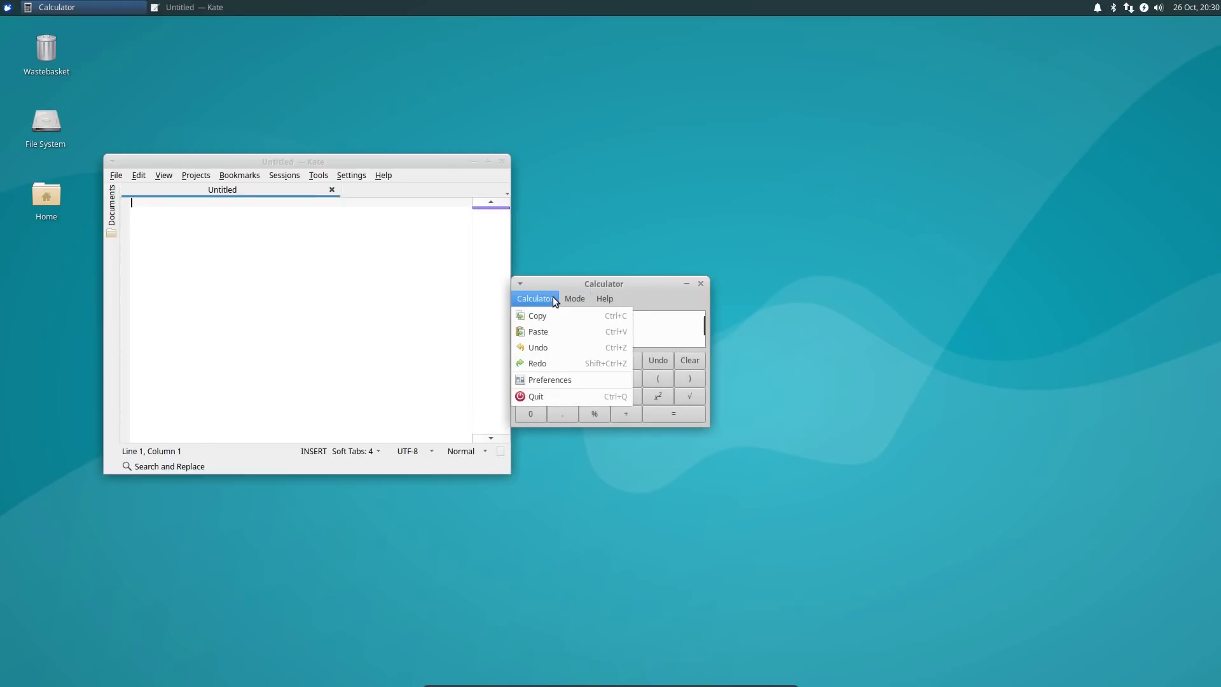
mouse_move(614, 299)
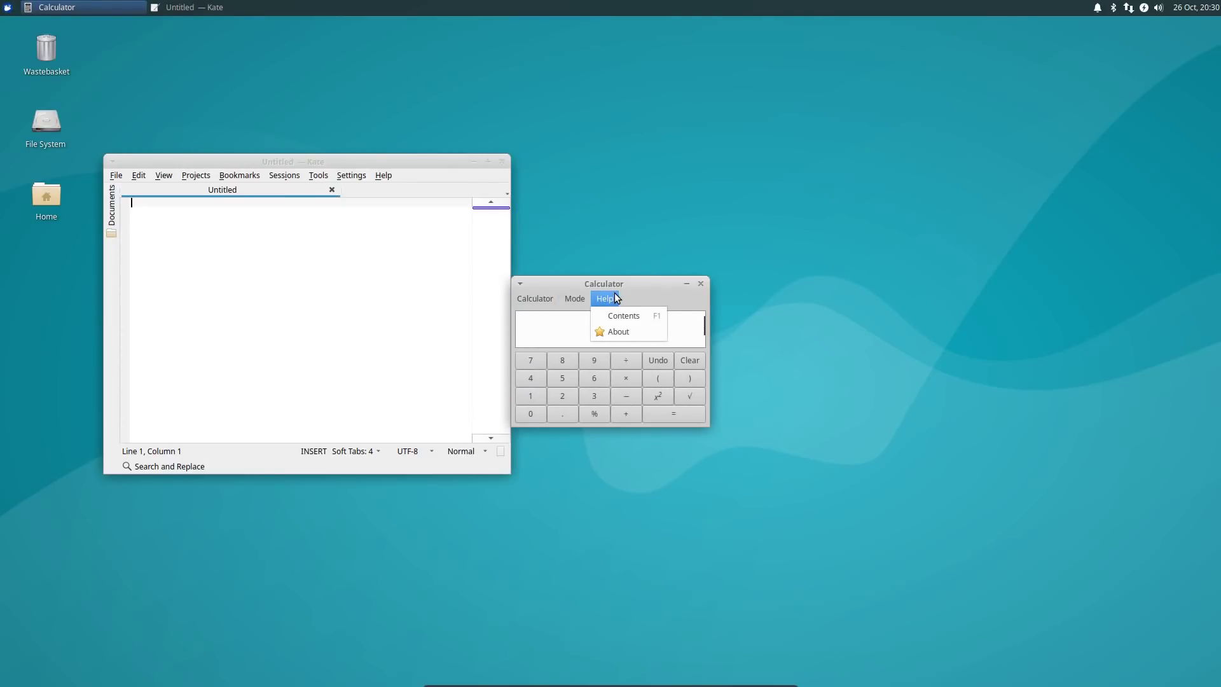
click(503, 161)
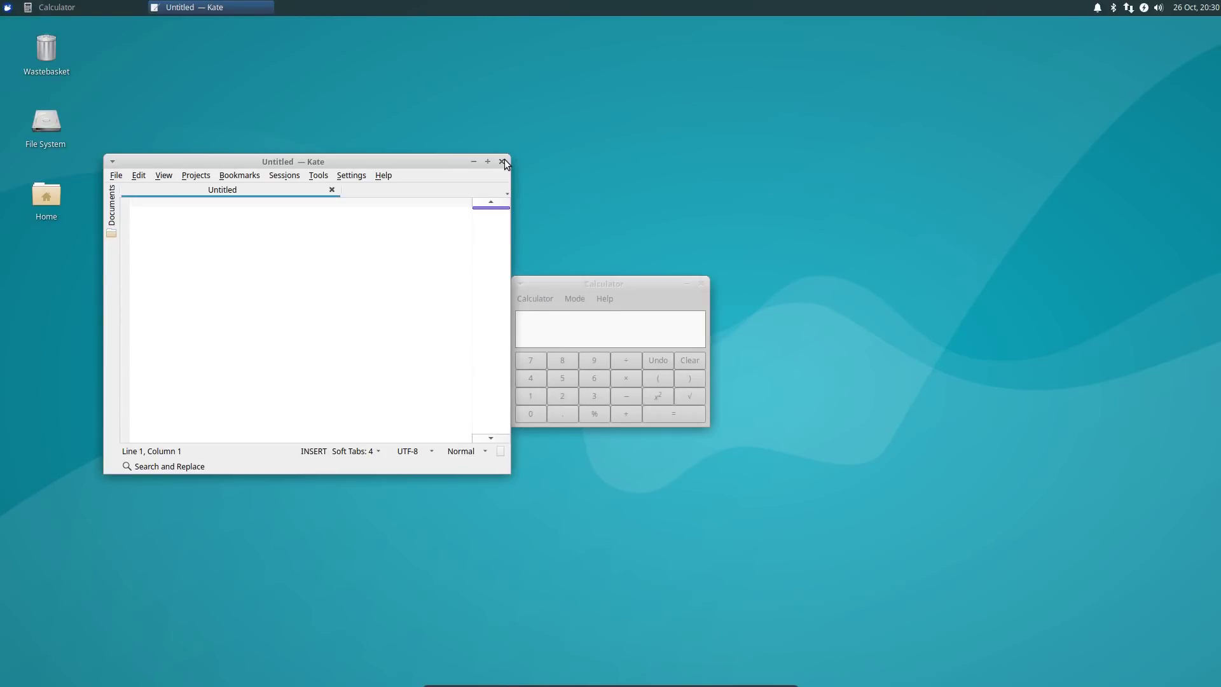
click(506, 159)
Step: Close the calculator and launch SimpleScreenRecorder, continuing to its input settings page
key(alt+F4)
key(super)
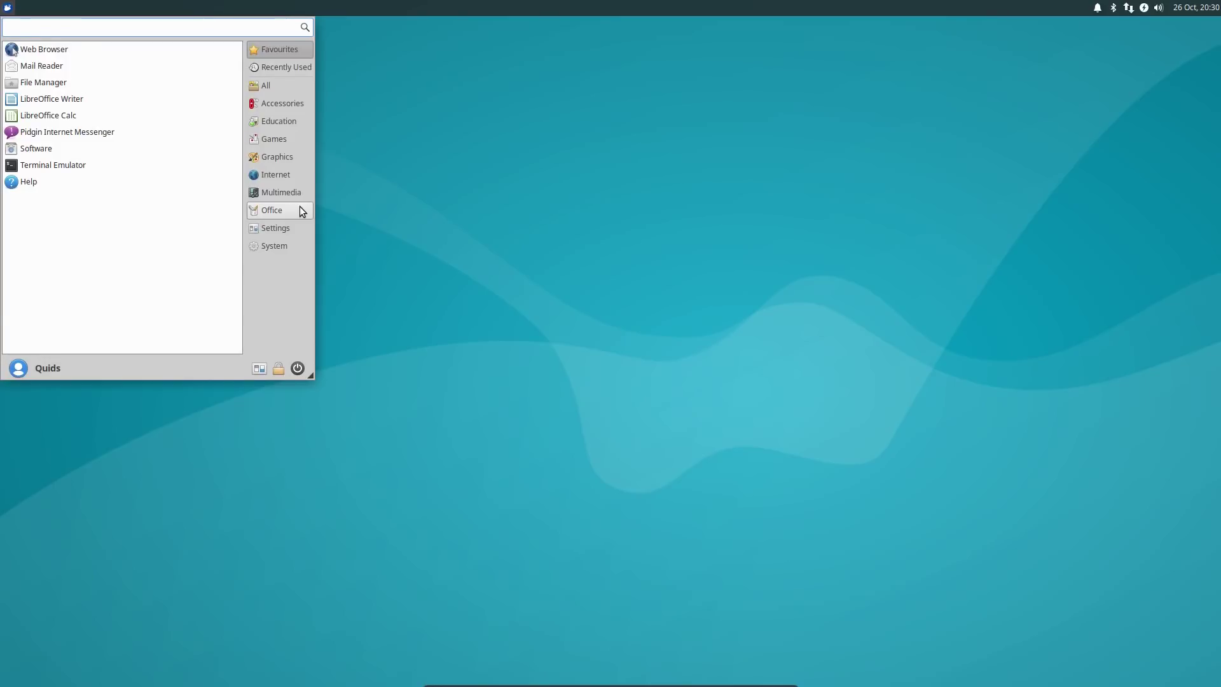
click(369, 172)
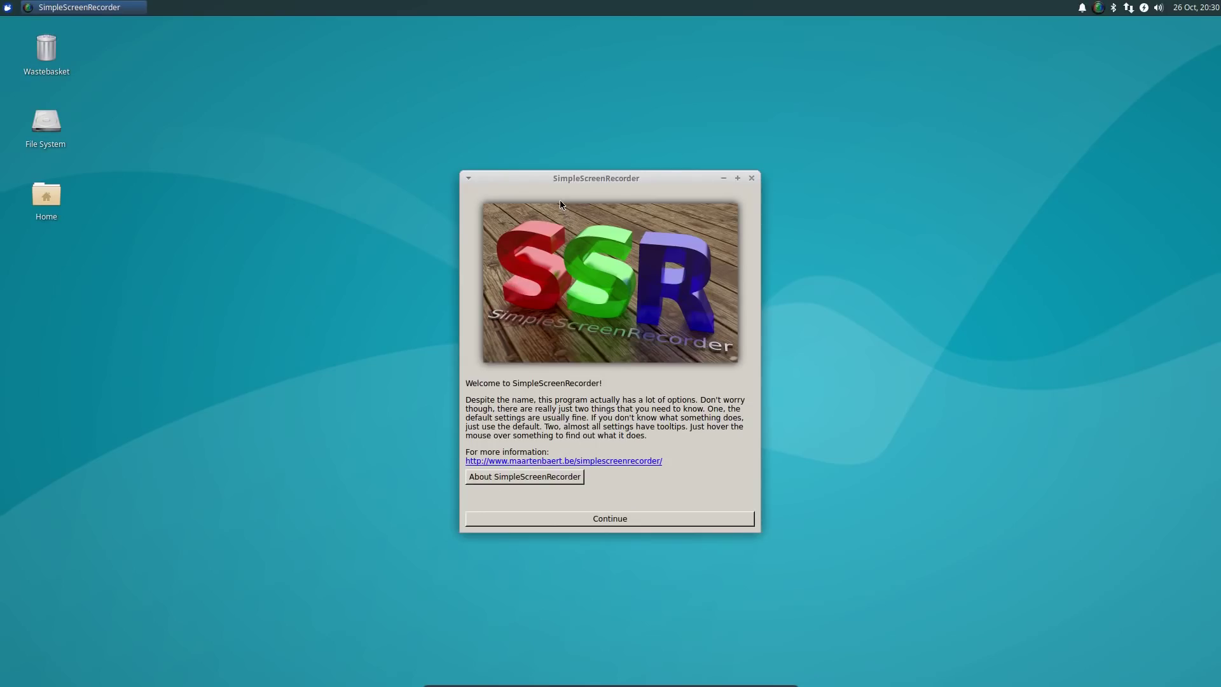
click(619, 519)
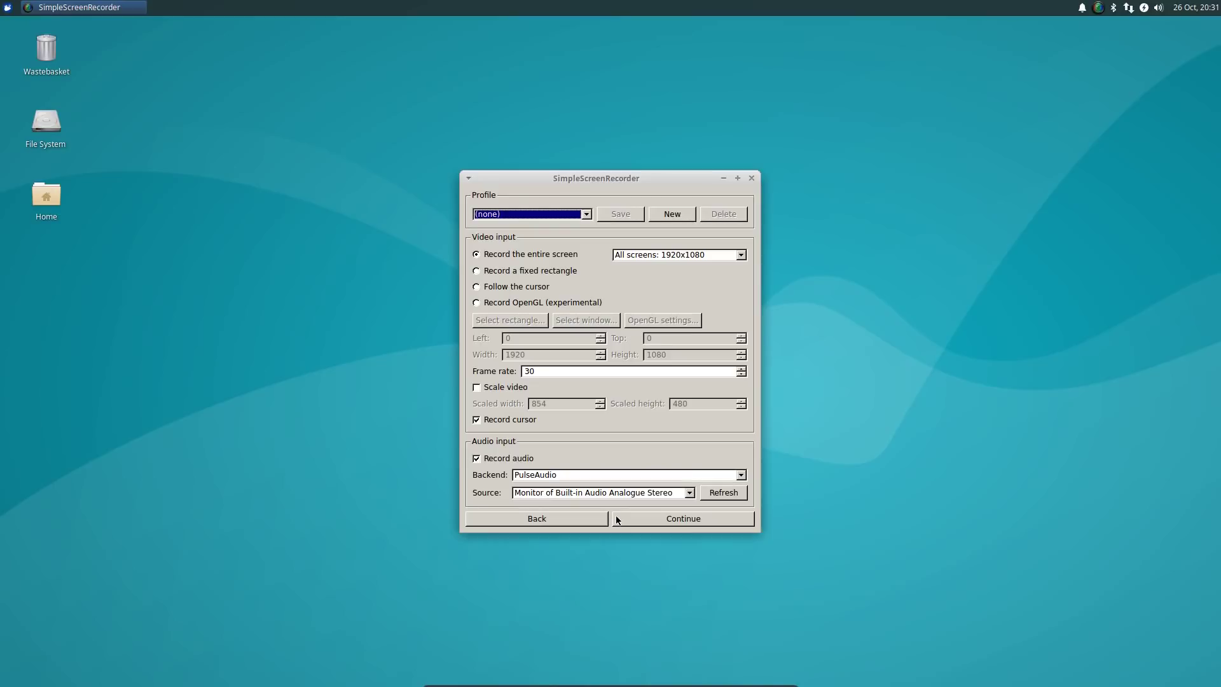
Step: Start a new recording profile, cancel it, and close SimpleScreenRecorder
click(672, 214)
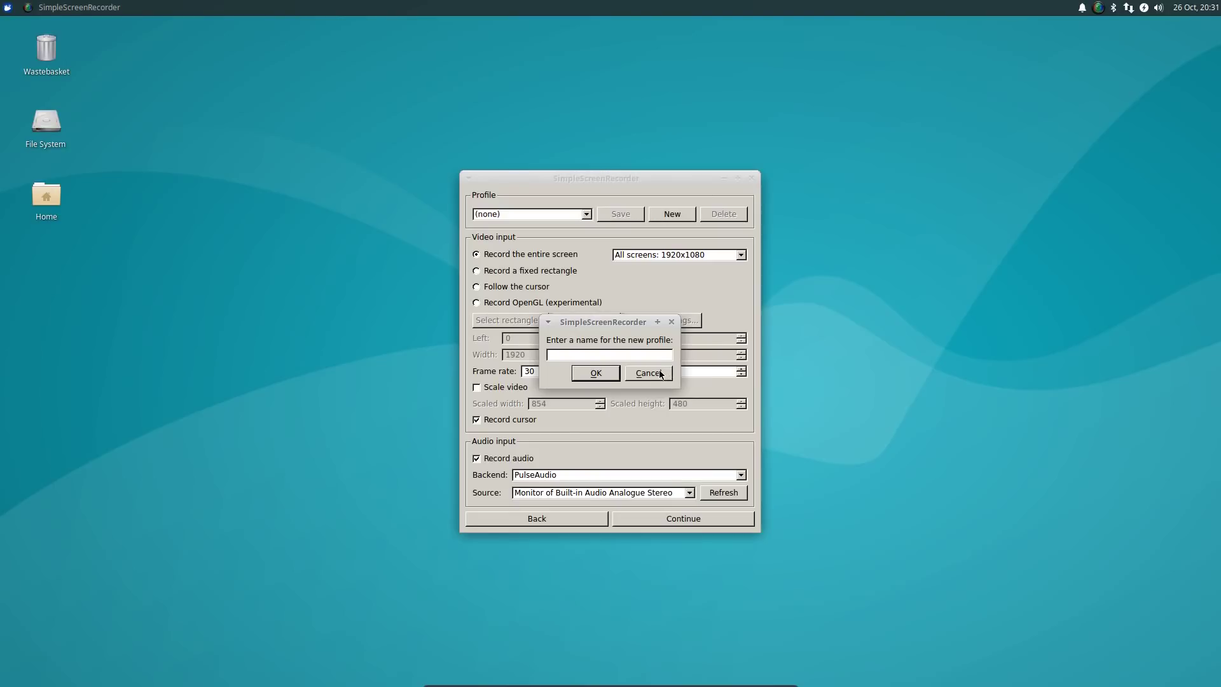
click(657, 374)
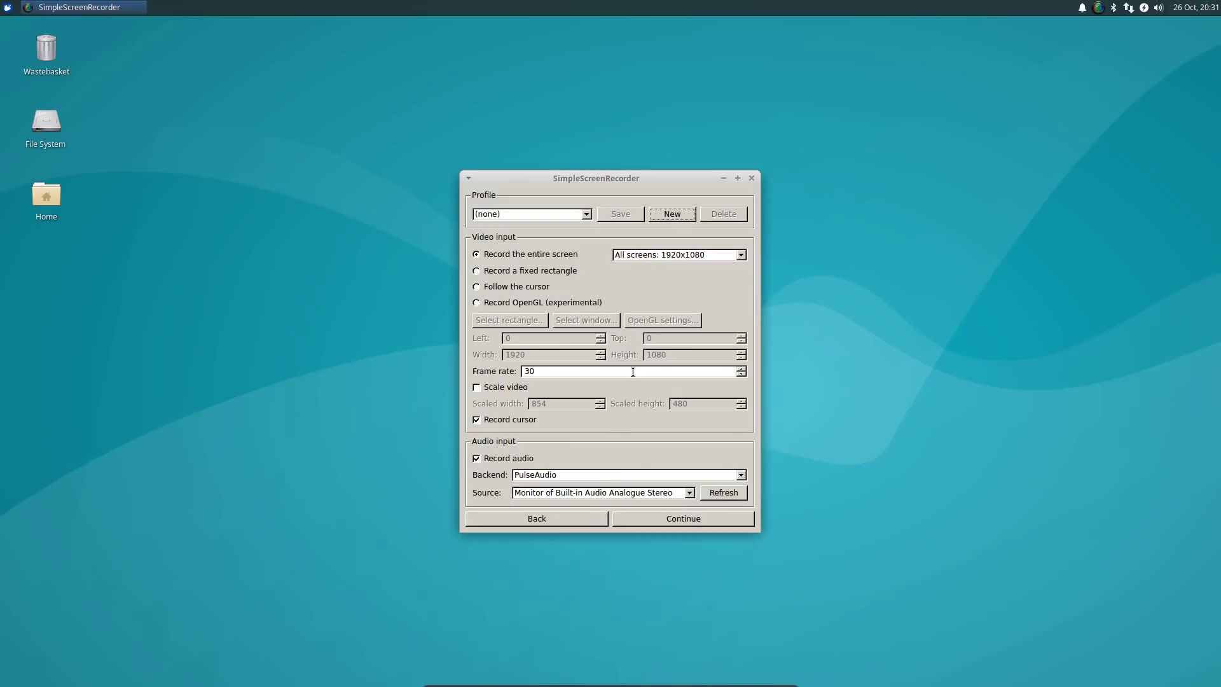
click(754, 180)
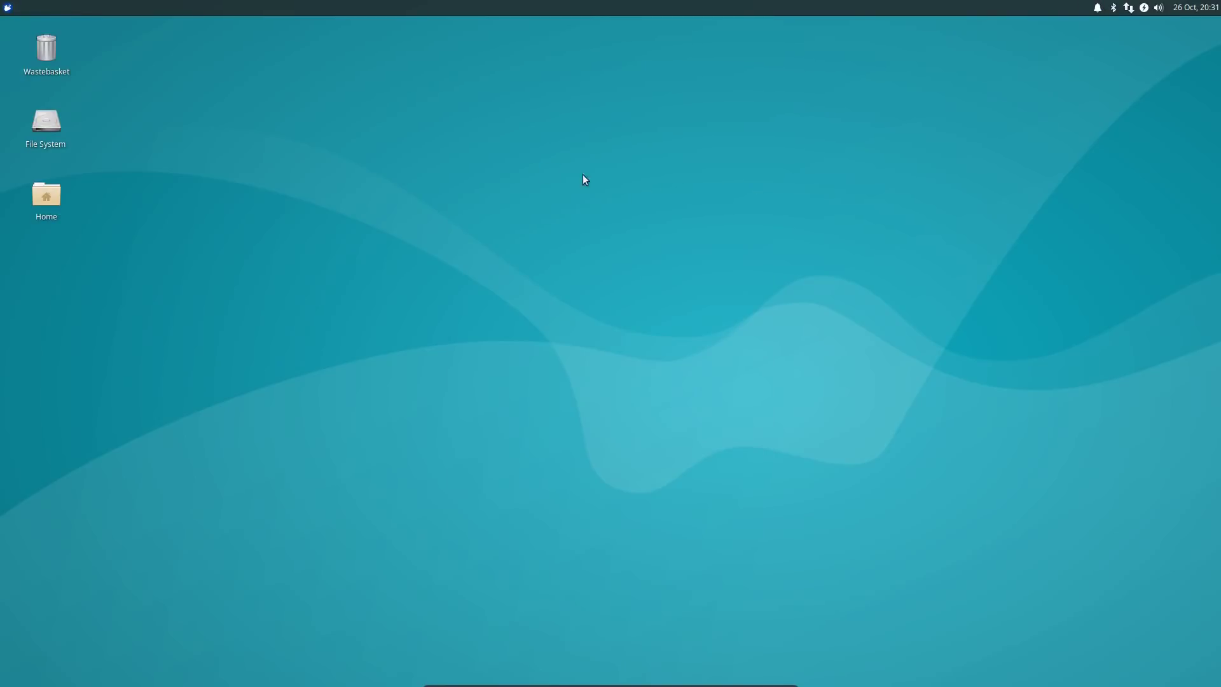
Step: Launch Software and open Plex Media Server from Editor's Picks, scrolling down to its Details
key(super)
click(79, 155)
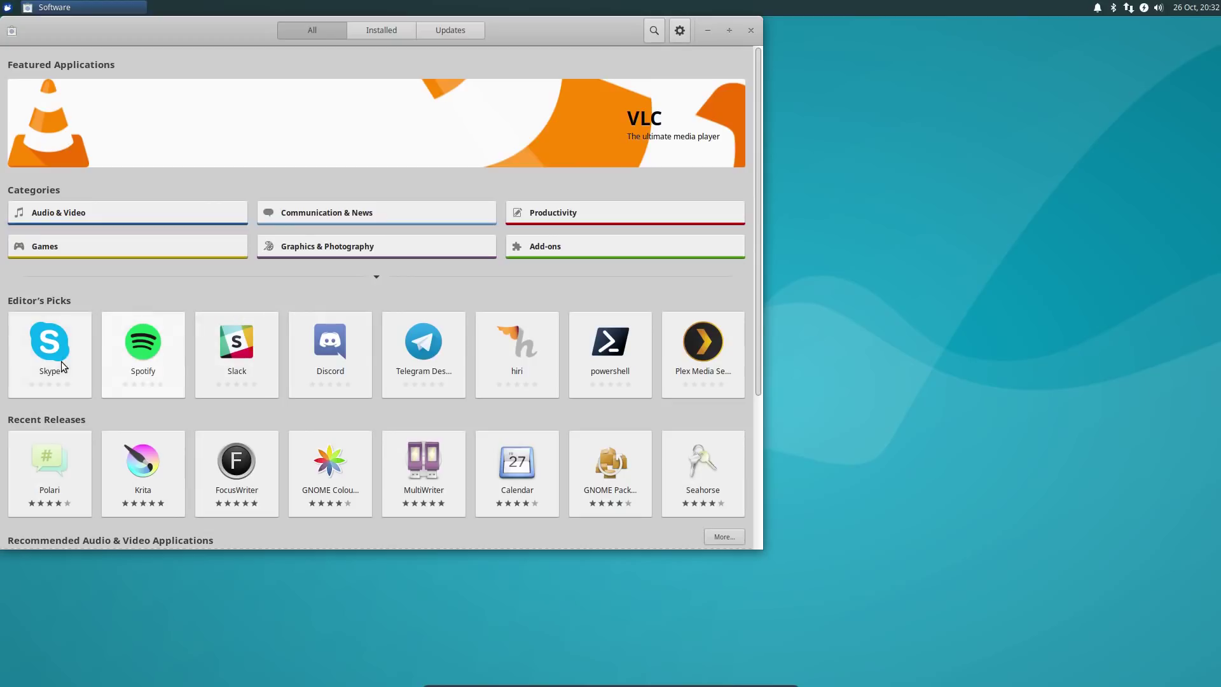
click(708, 354)
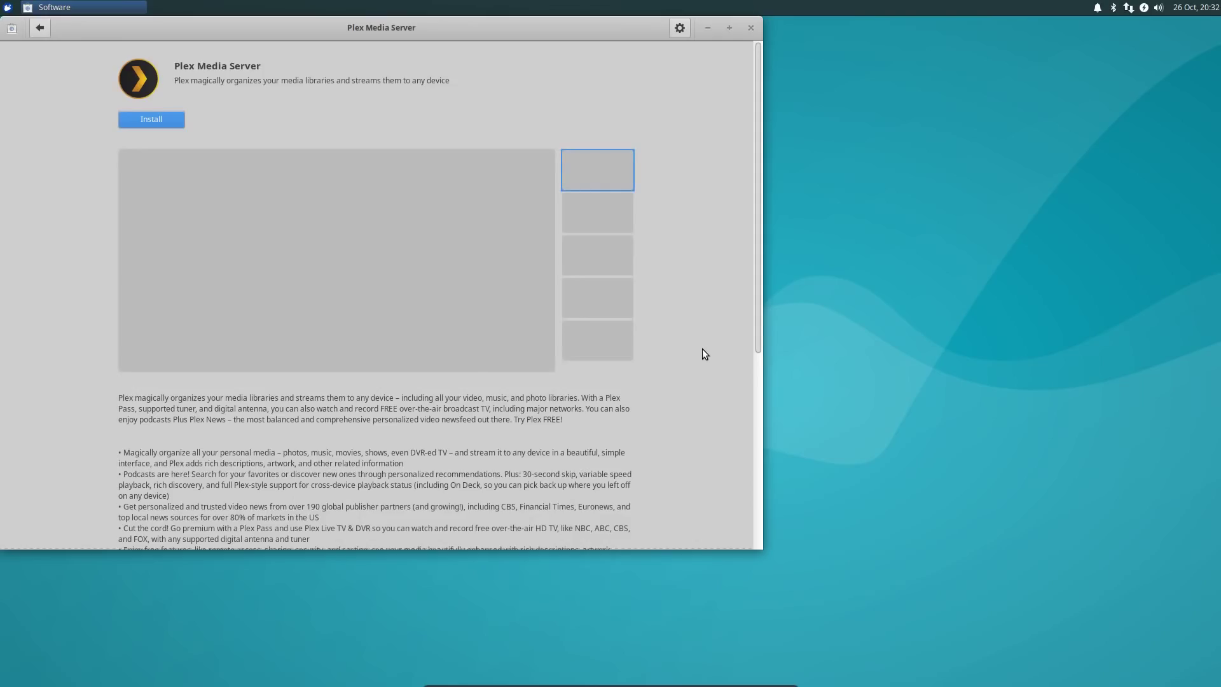
scroll(660, 350, down, 10)
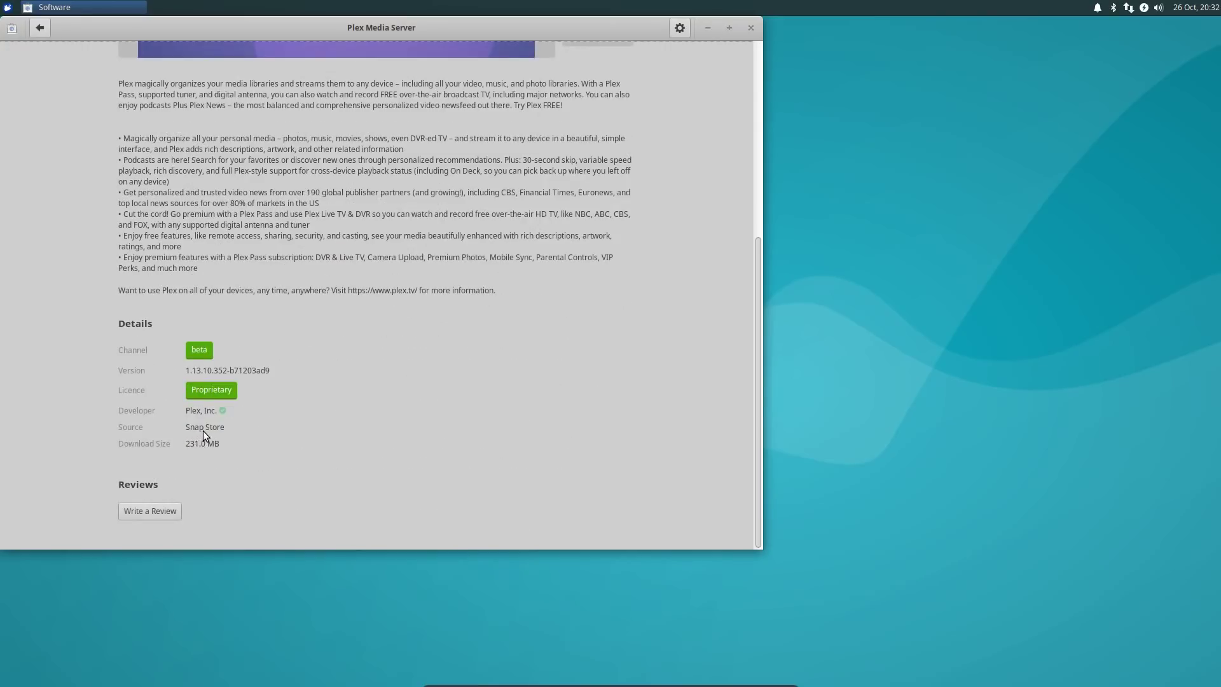
Step: Search for 'inkscape' and look through the Snap Store Inkscape listing
click(40, 28)
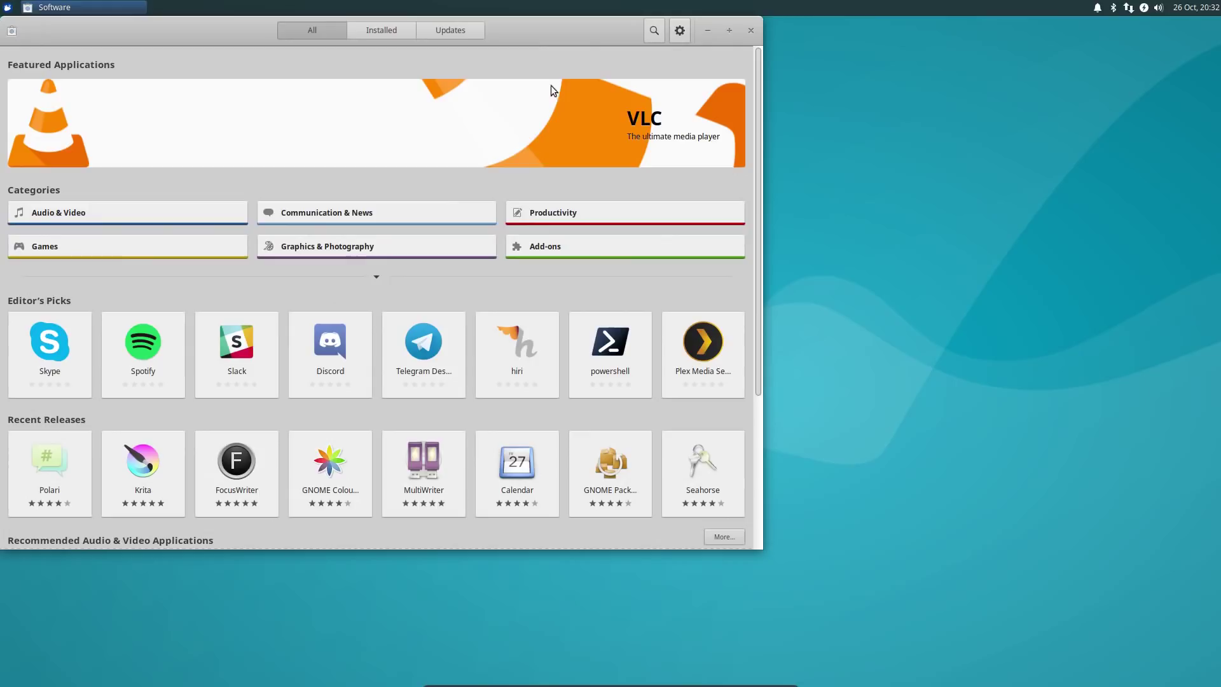
click(652, 33)
text(inkscape)
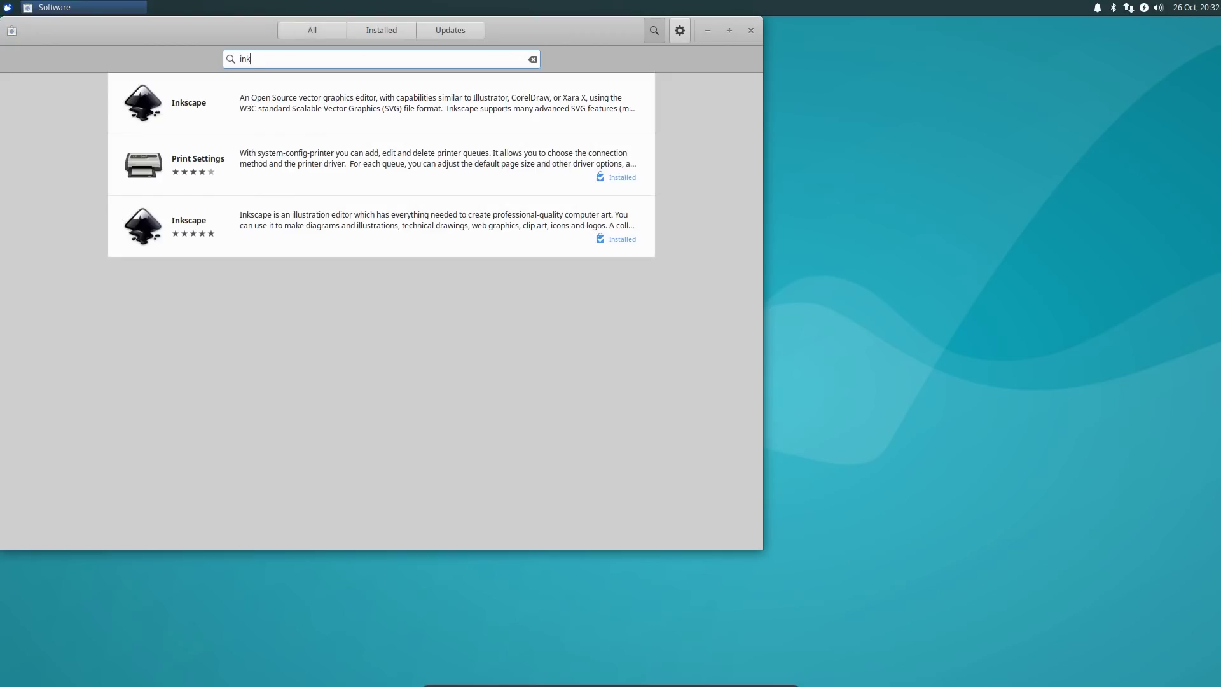
click(439, 105)
scroll(311, 400, down, 3)
scroll(323, 407, down, 3)
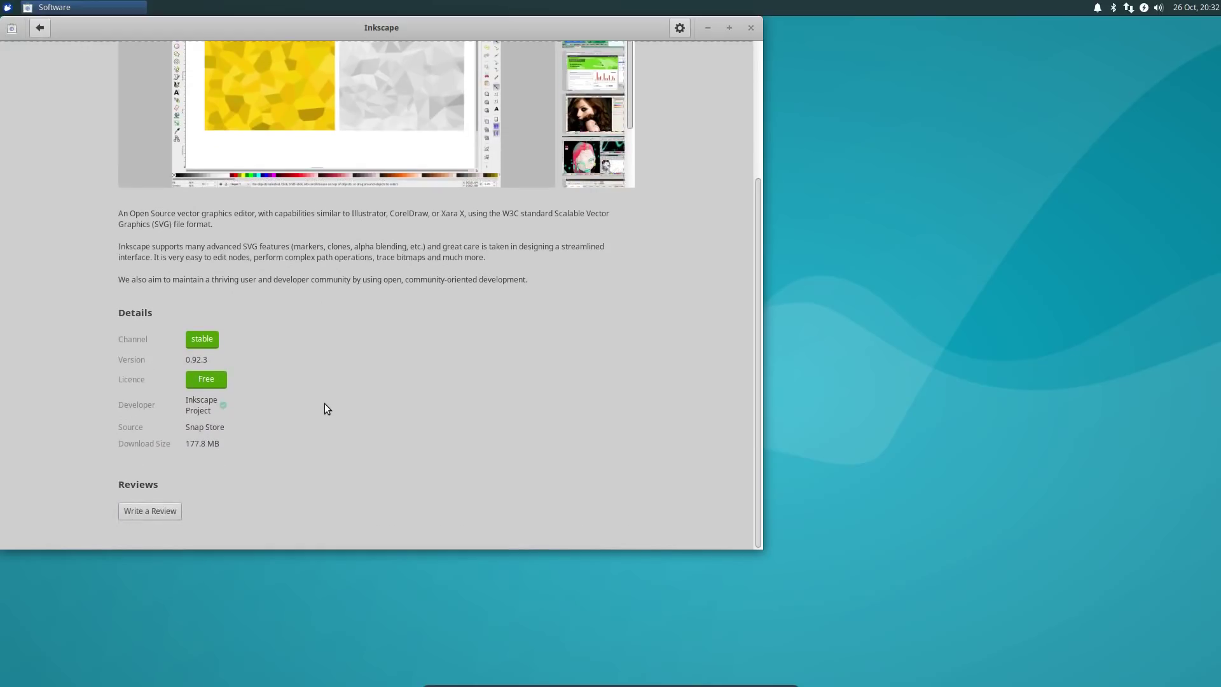
click(48, 32)
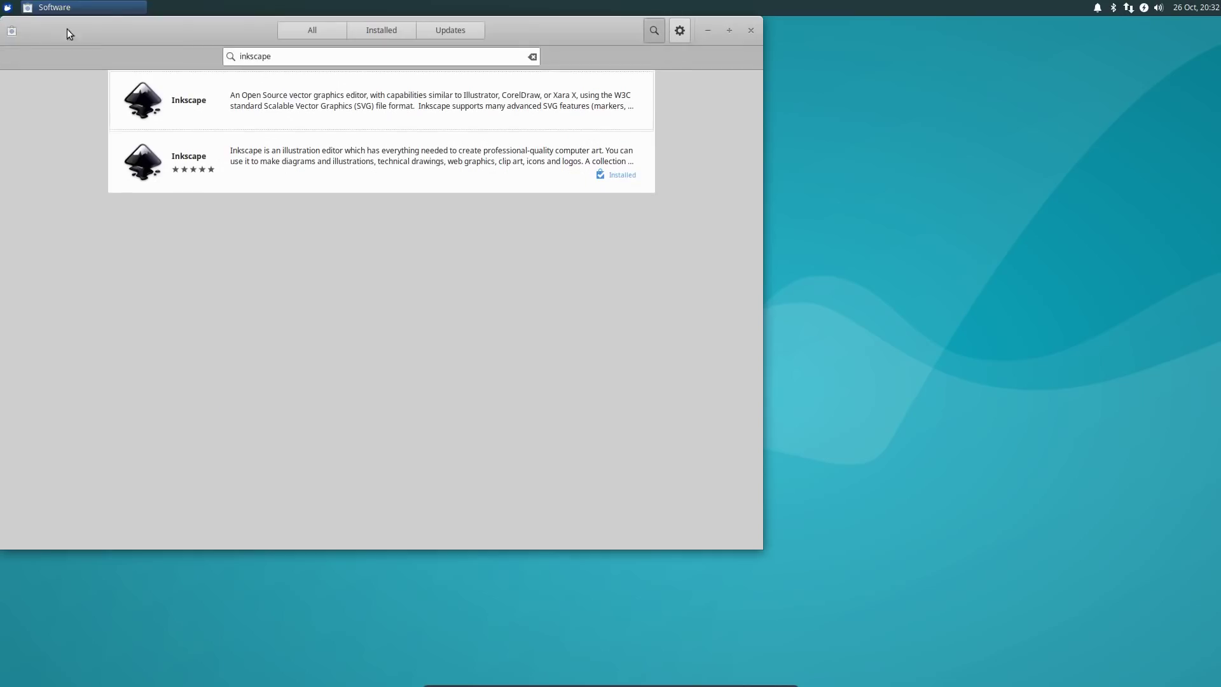
Step: View the installed Inkscape 0.92.3-4 package, then return to the All overview
click(368, 164)
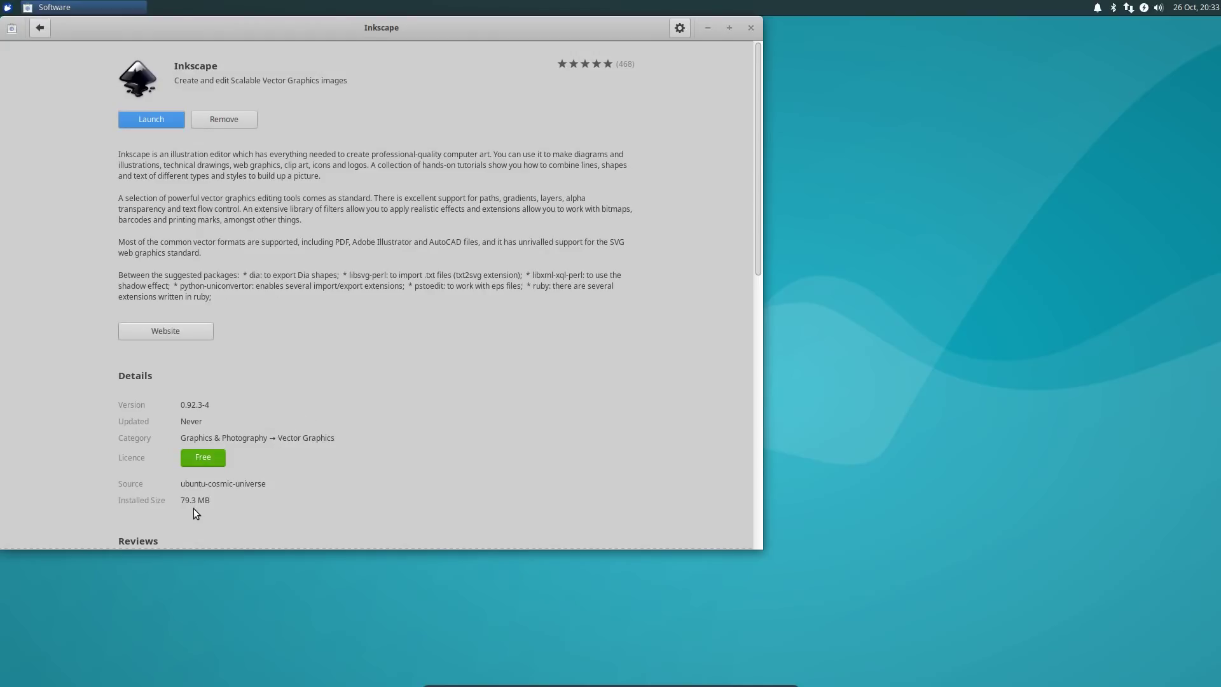
click(38, 28)
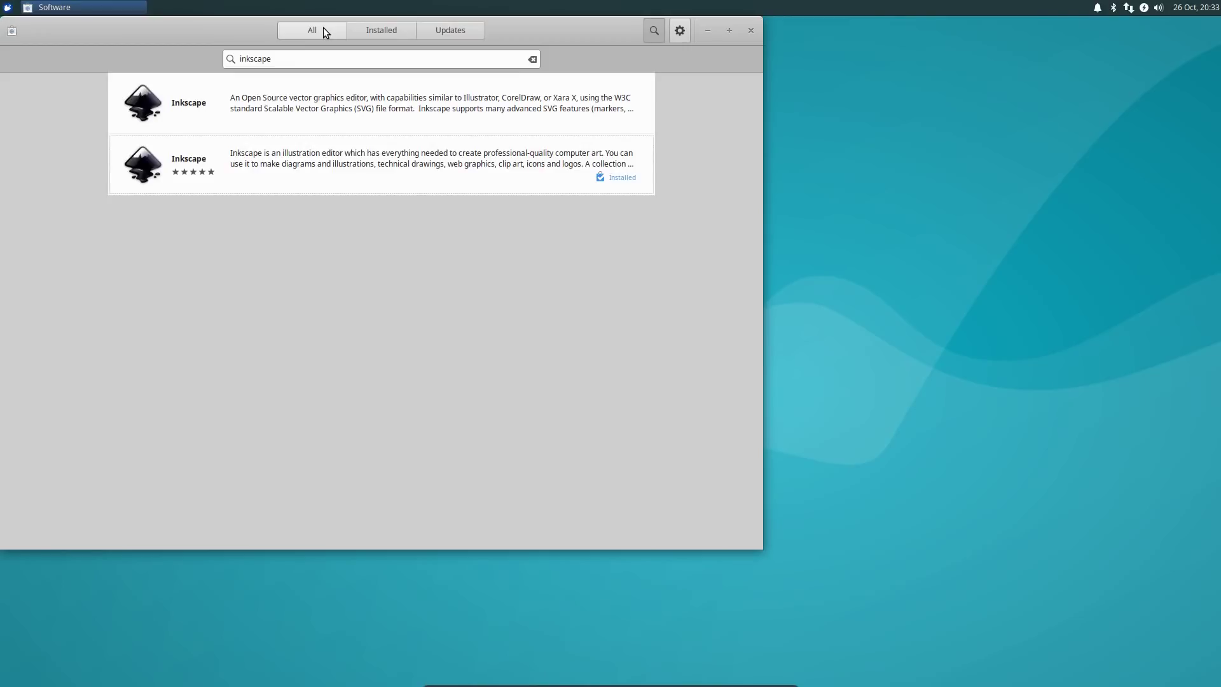
click(323, 28)
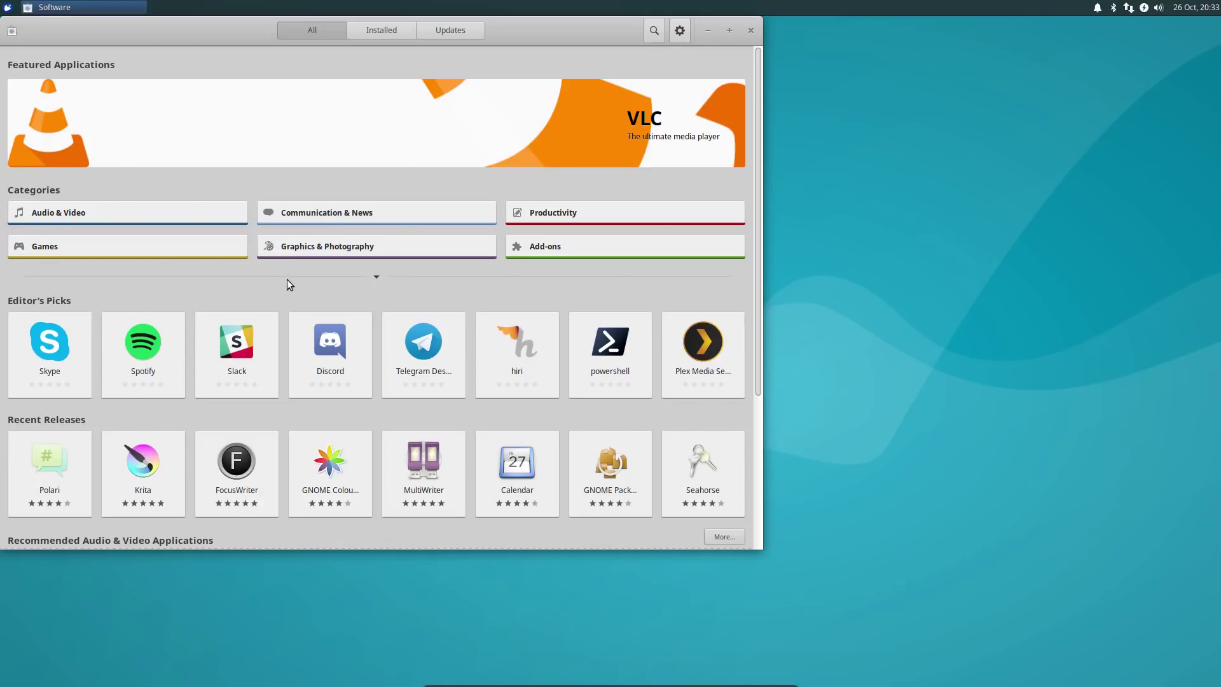
Step: View Krita's details page (version 1:4.1.5+dfsg-1, 63 ratings), then quit Software with Ctrl+Q
scroll(288, 280, down, 5)
click(162, 256)
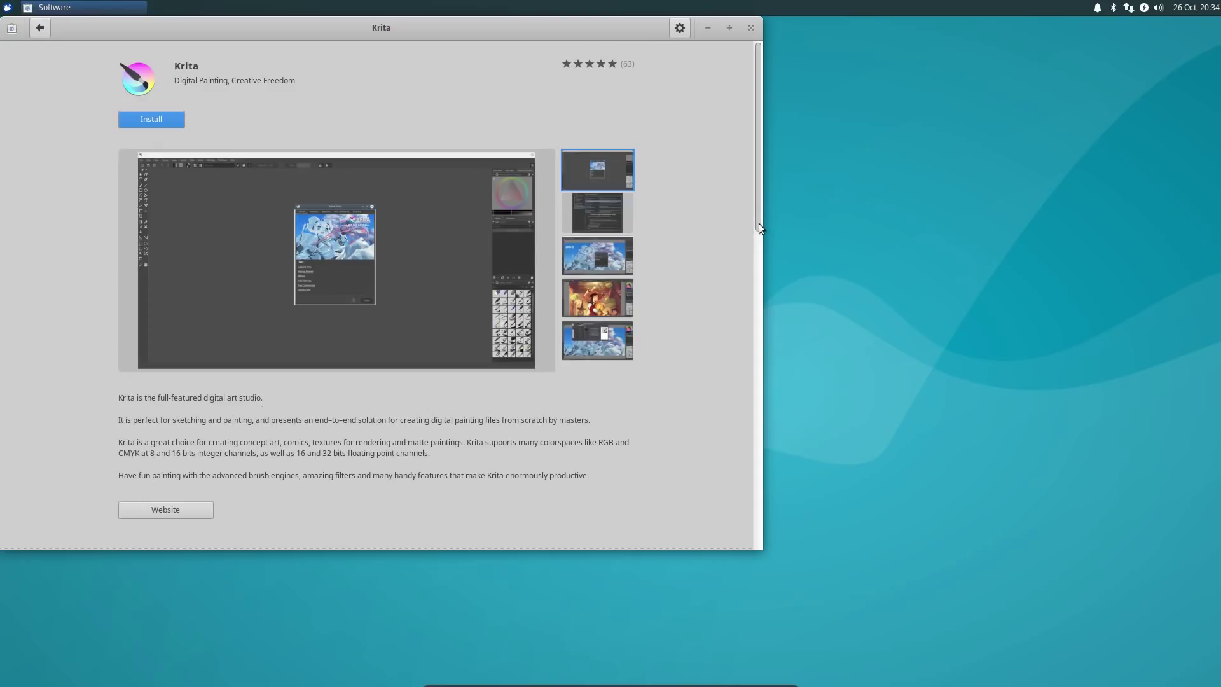
drag(758, 220, 748, 184)
key(ctrl+q)
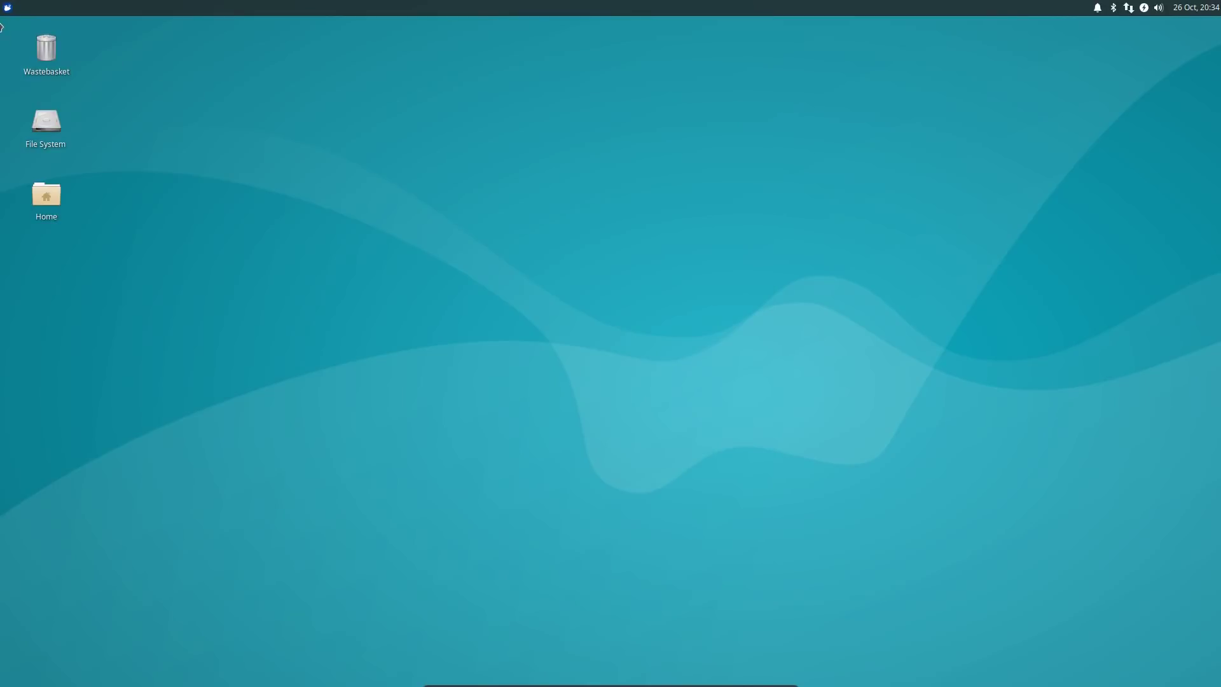
right_click(228, 121)
click(299, 279)
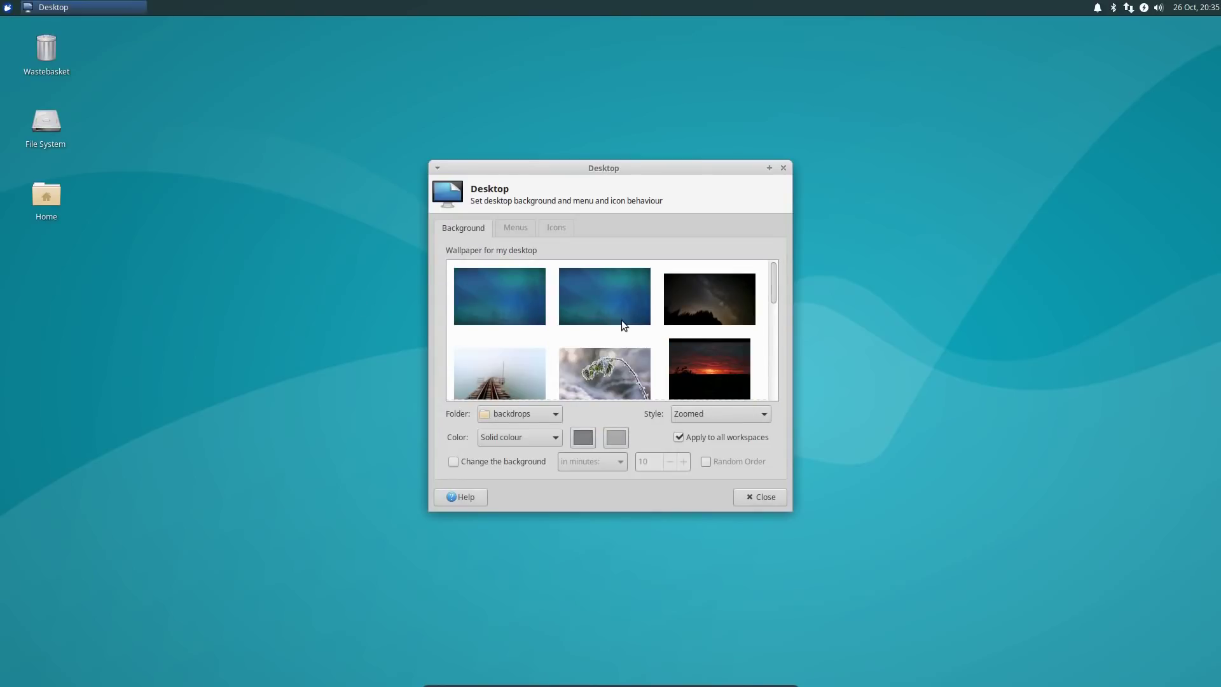
scroll(739, 312, down, 5)
scroll(758, 330, down, 3)
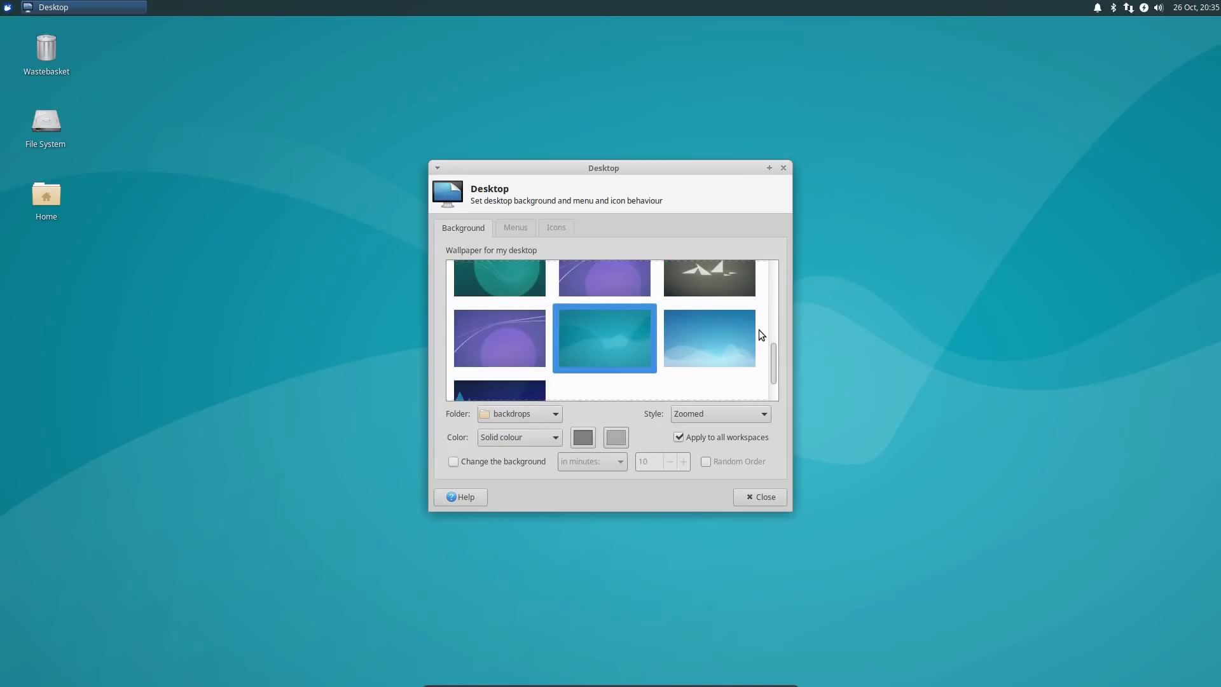
scroll(757, 332, down, 2)
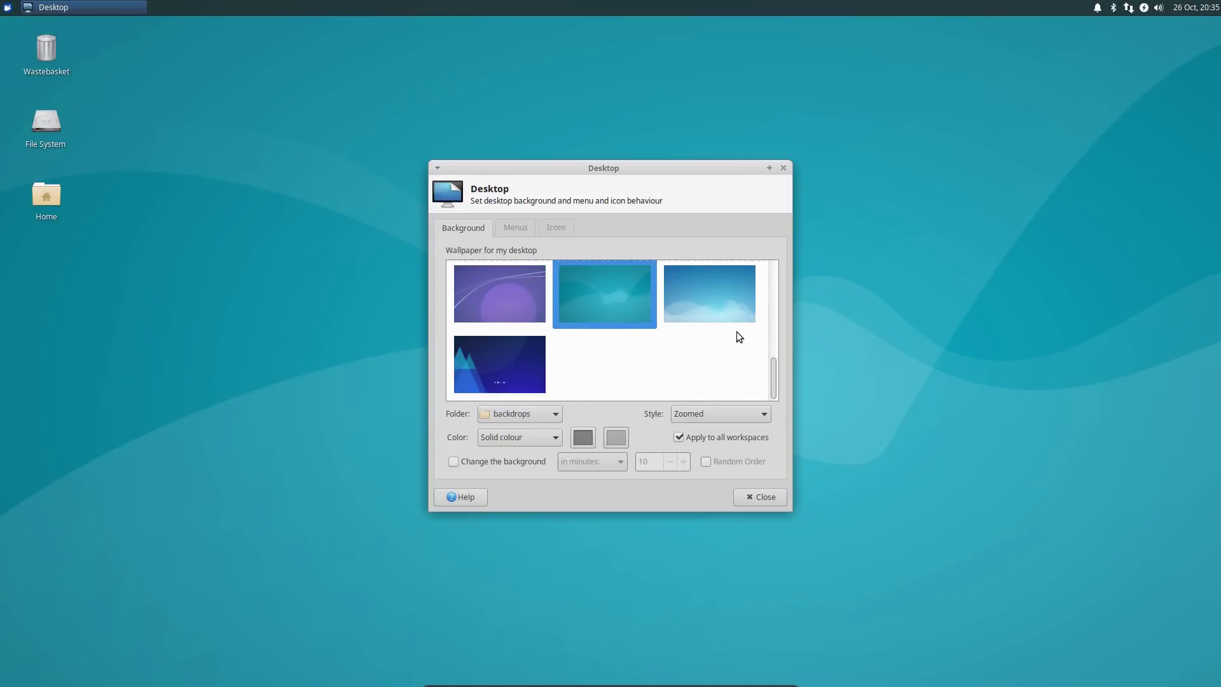
scroll(743, 329, up, 10)
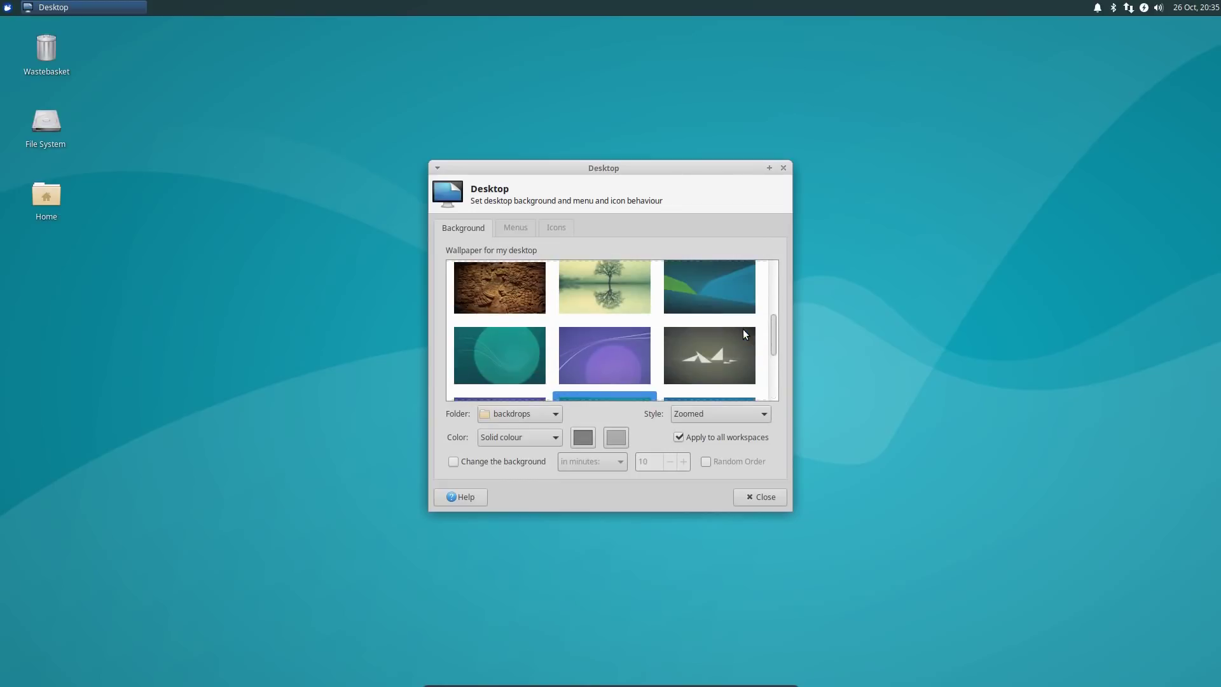
click(515, 228)
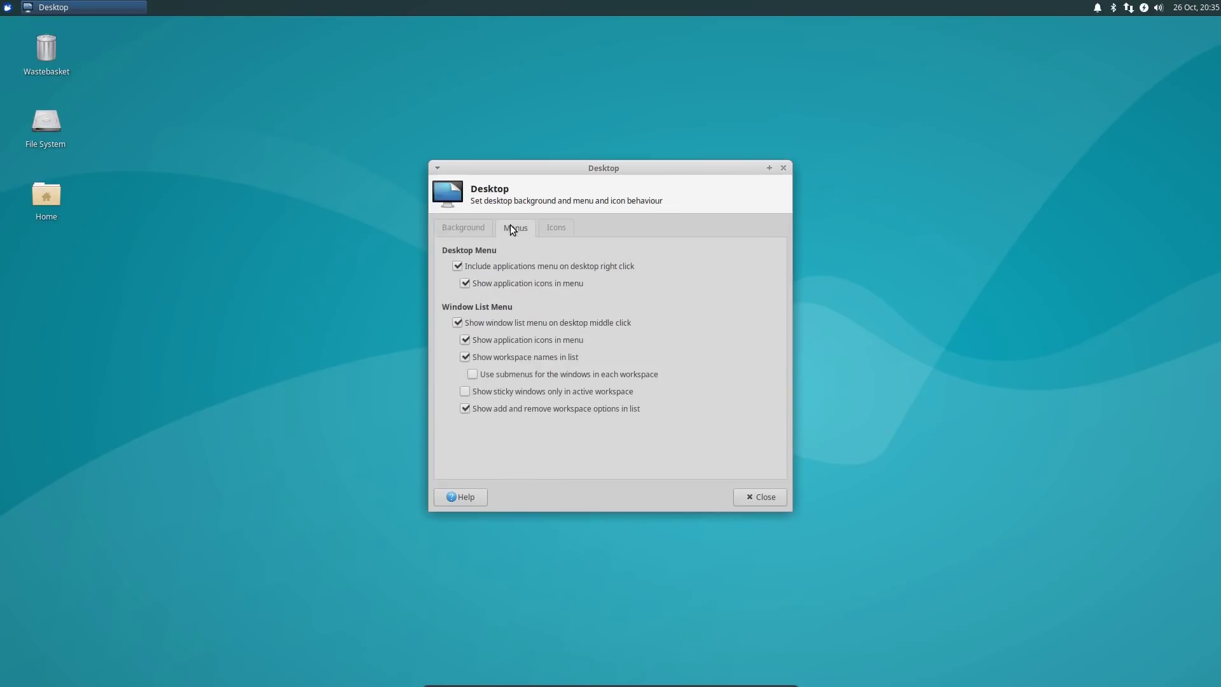
click(564, 229)
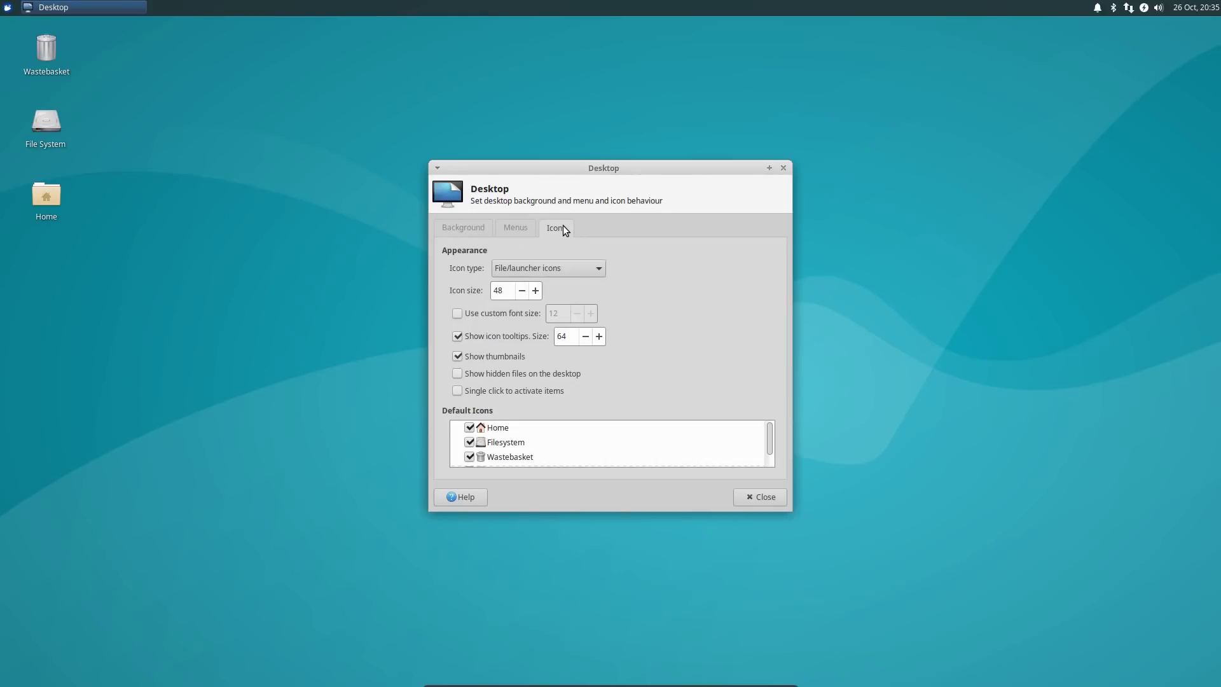
click(765, 497)
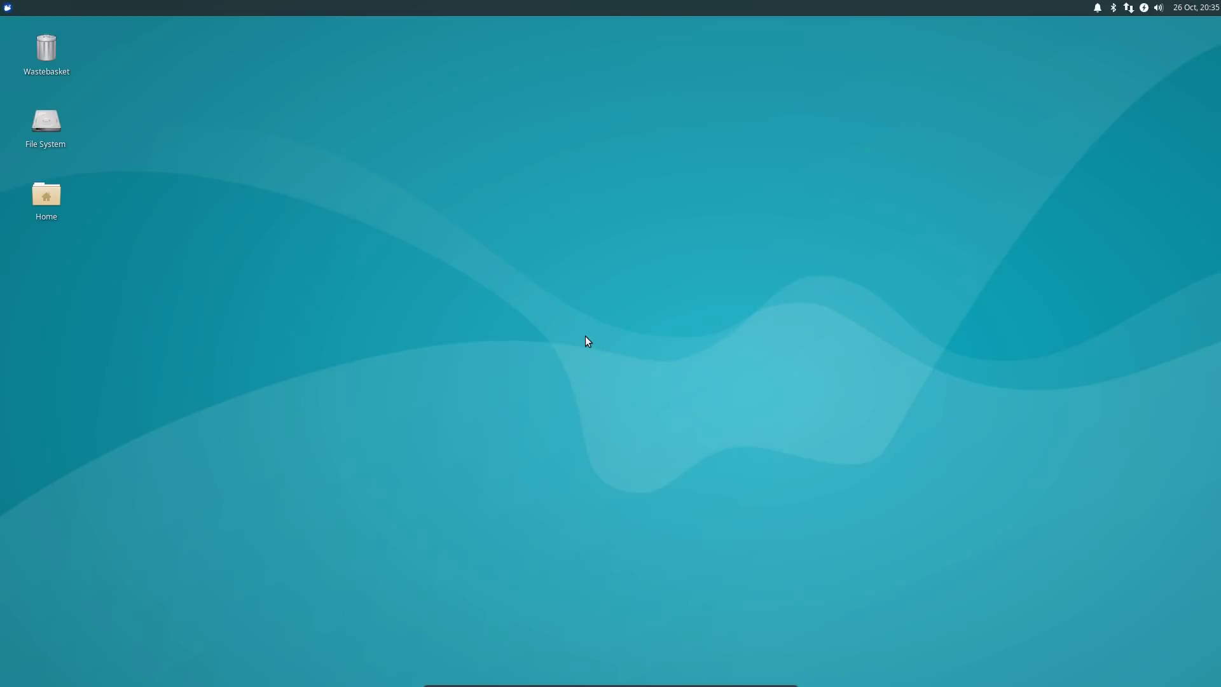